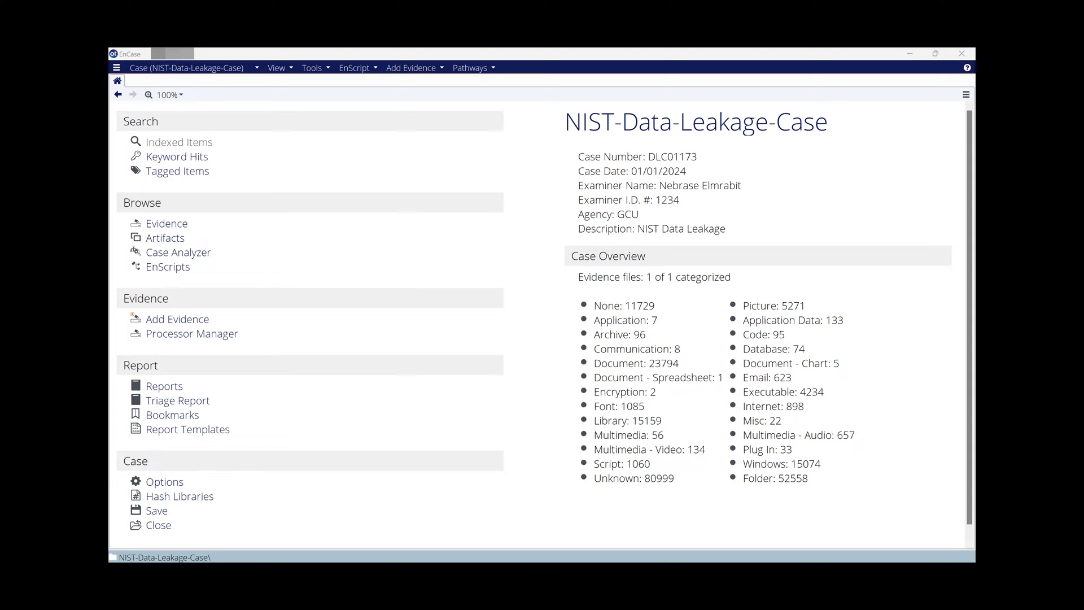
Drag the CFReDS Data Leakage Case page in Chrome over the EnCase case overview
drag(1083, 227, 573, 51)
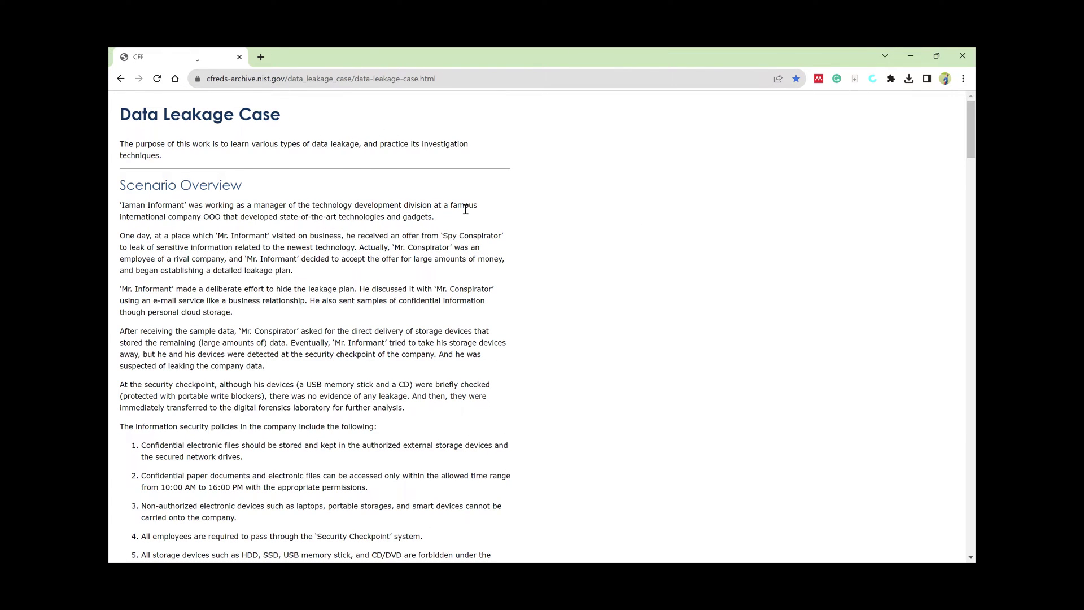
Snap the scenario page to the left half, scroll to Scenario Overview, and place Keywords.txt beside it
key(super+Left)
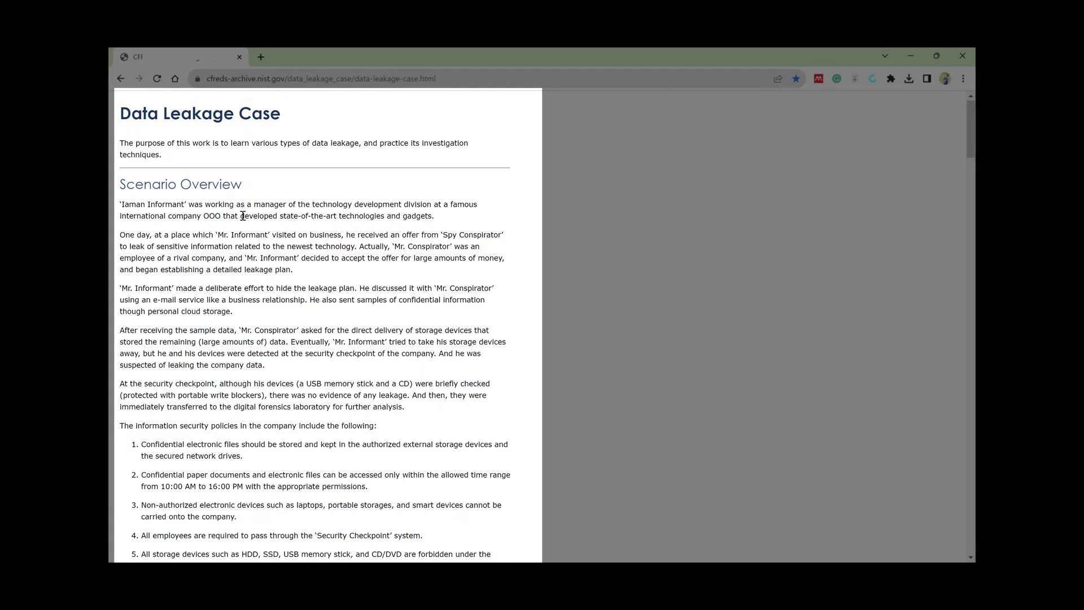
scroll(245, 215, down, 1)
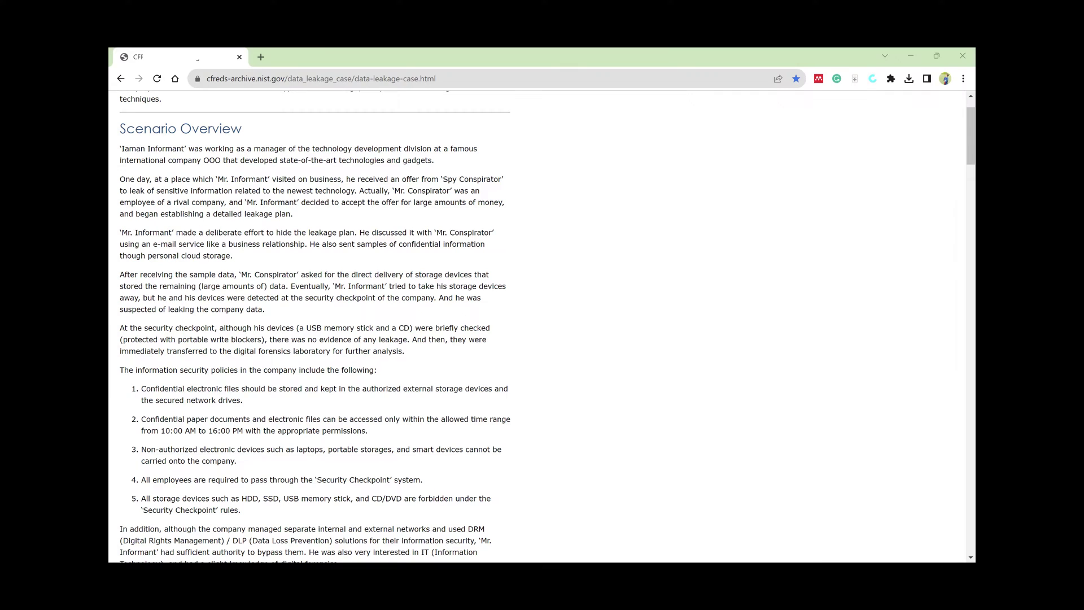
drag(971, 187, 607, 151)
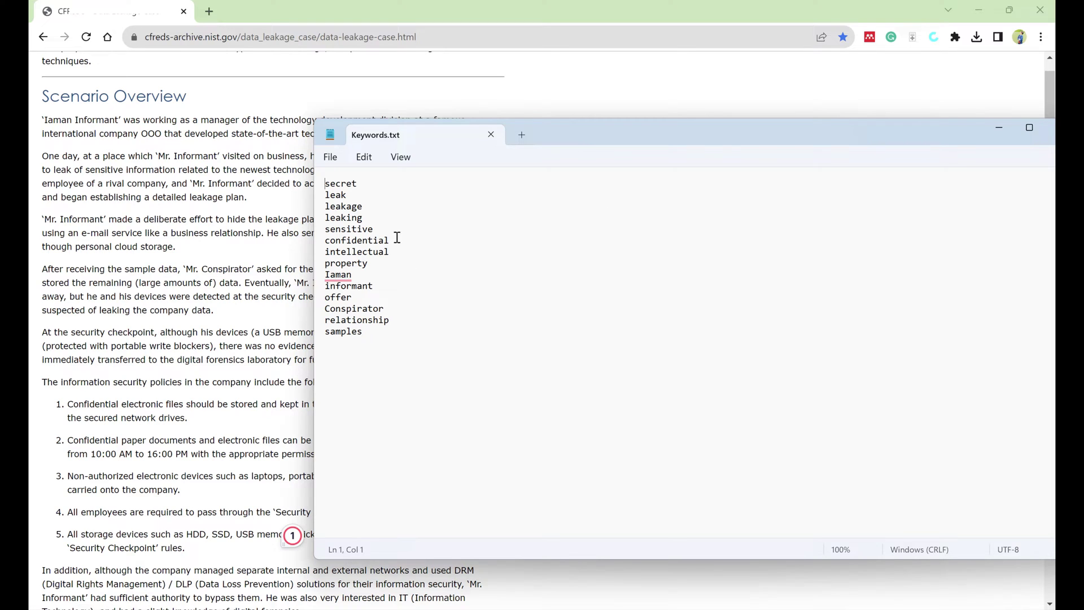
Bring the CFReDS scenario page in front of the Notepad keyword list
click(274, 226)
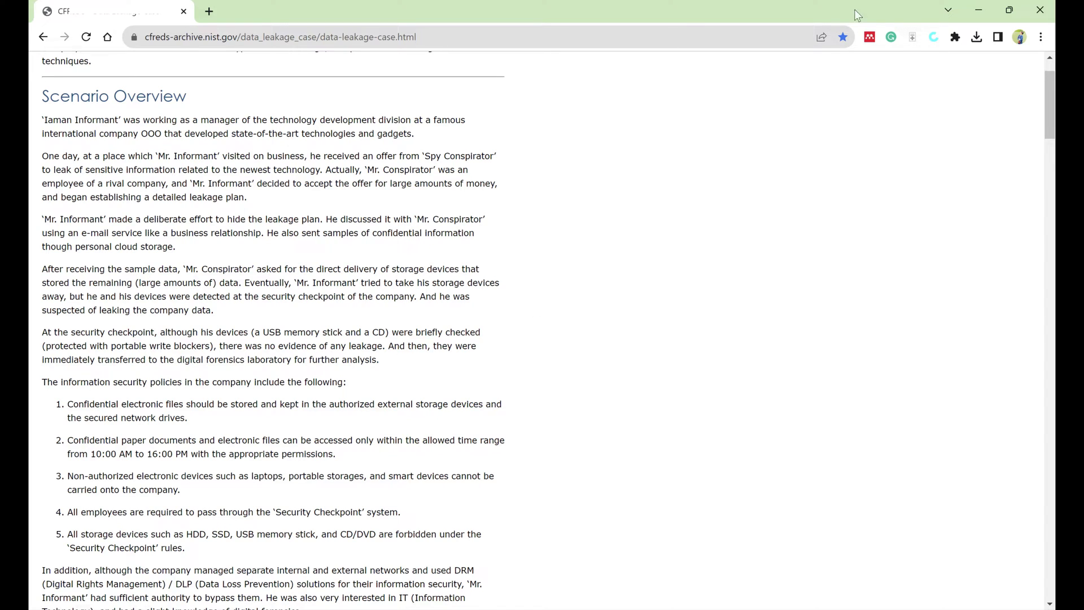
Minimise Chrome and Notepad, reopen NIST-Data-Leakage-Case, and show its Evidence view
click(972, 12)
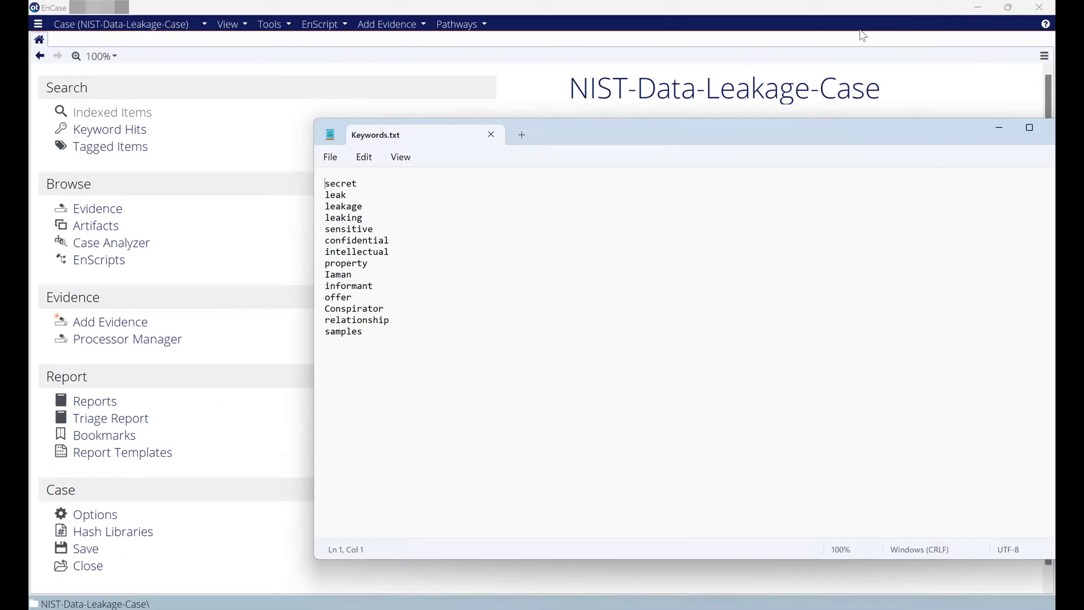
key(super+Down)
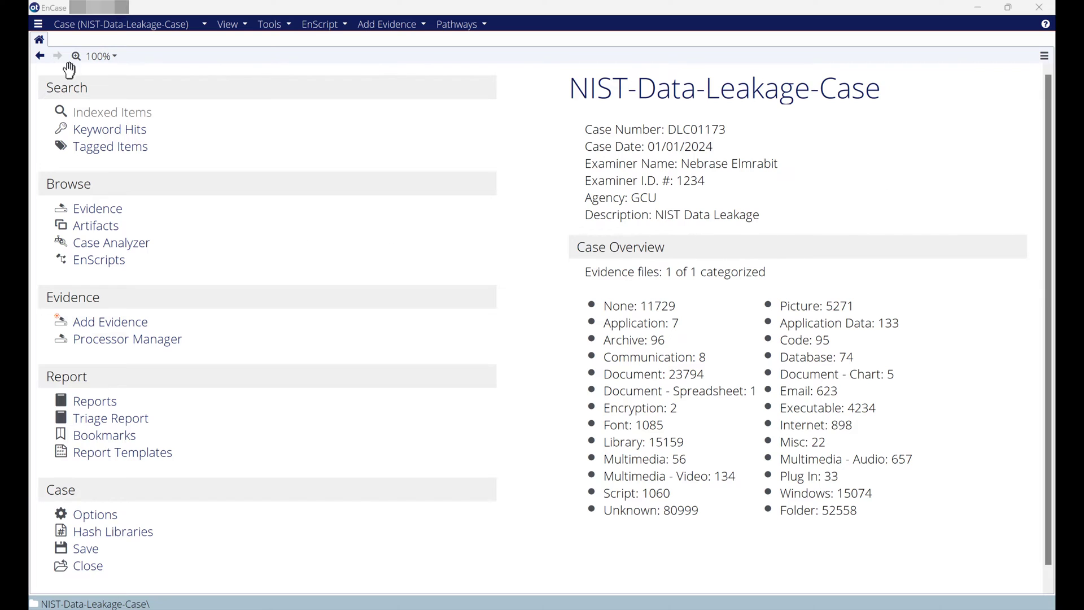
click(45, 56)
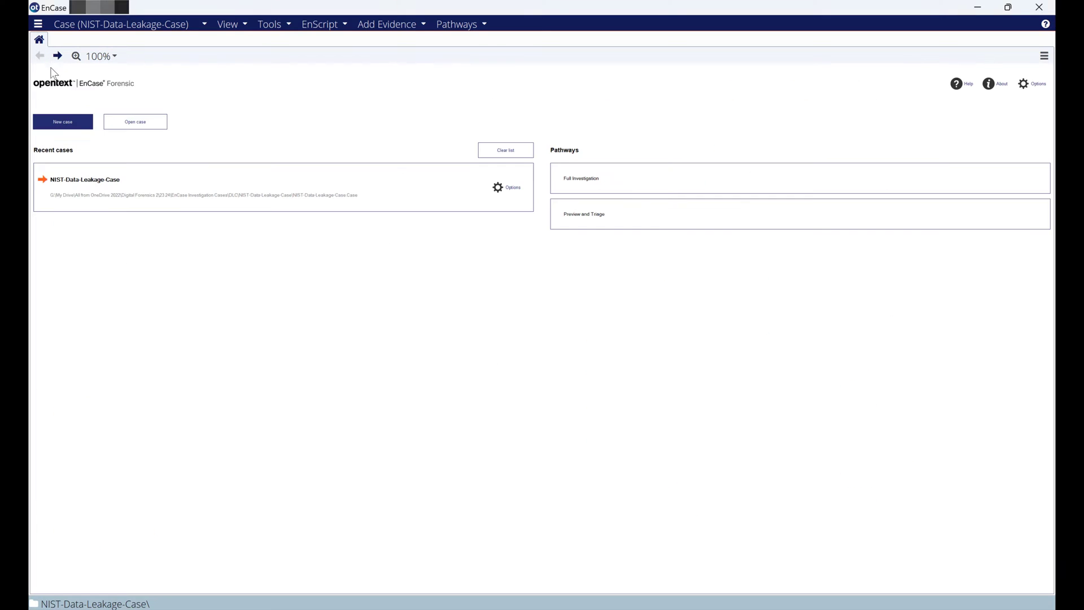
click(119, 180)
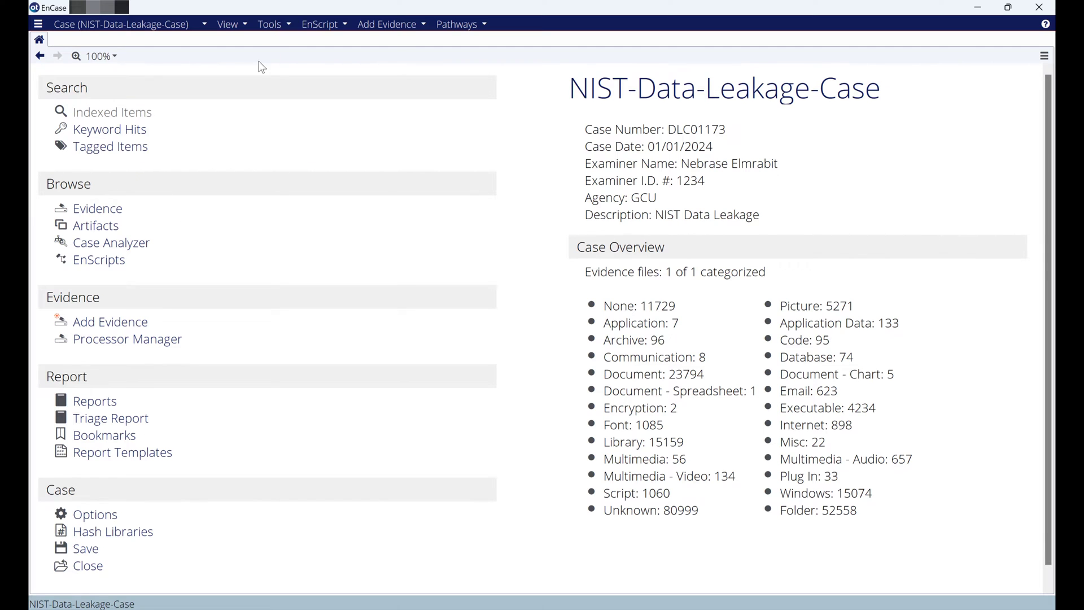
click(112, 214)
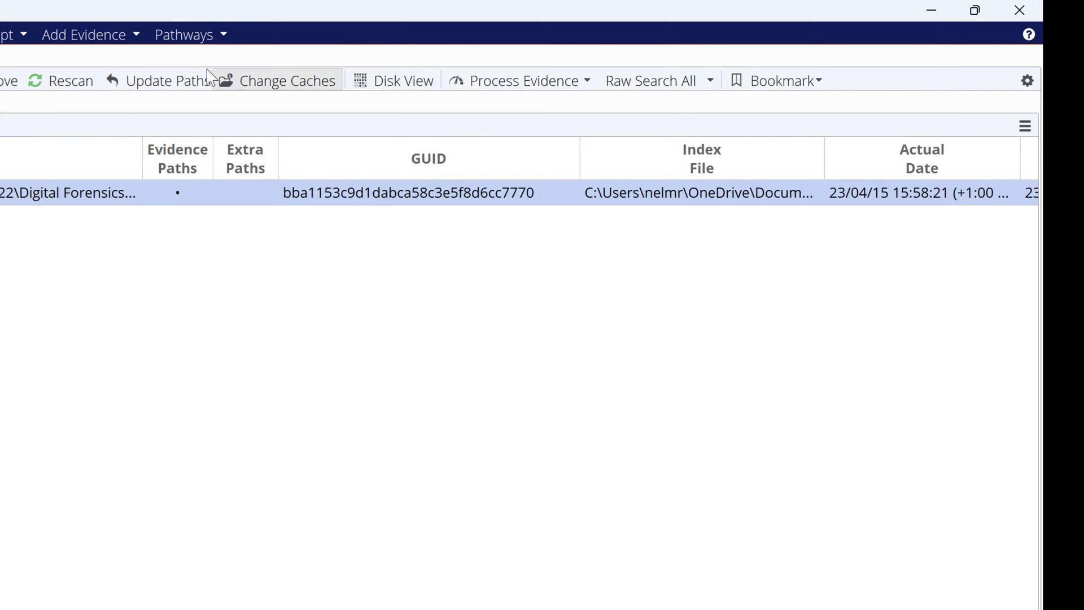
Add cfreds_2015_data_leakage_rm#1.E01 from the Data Leakage Case - E01 images folder as evidence
click(107, 40)
mouse_move(105, 59)
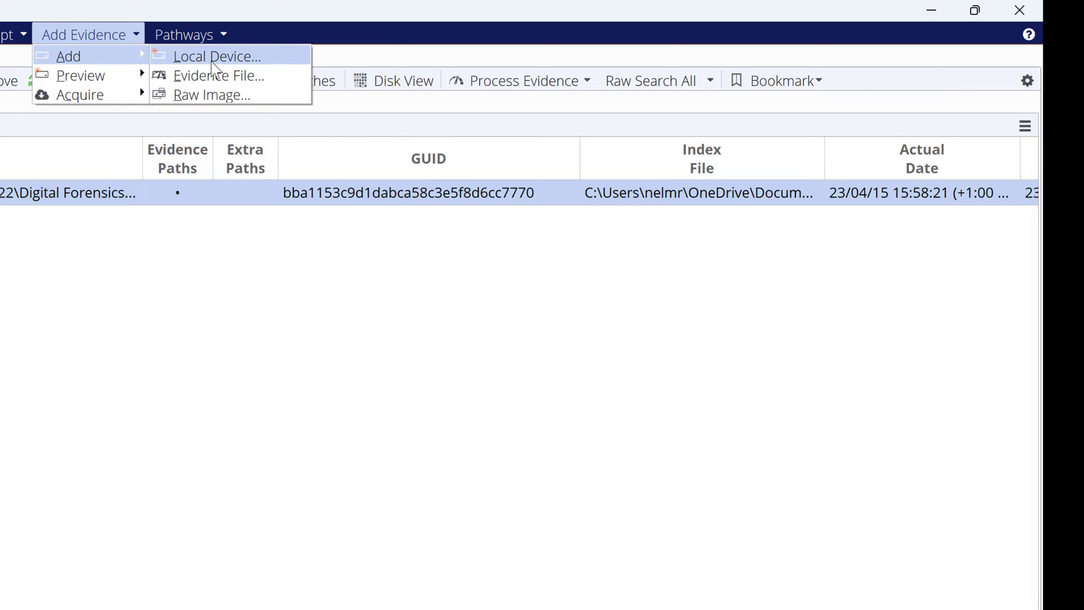
click(217, 77)
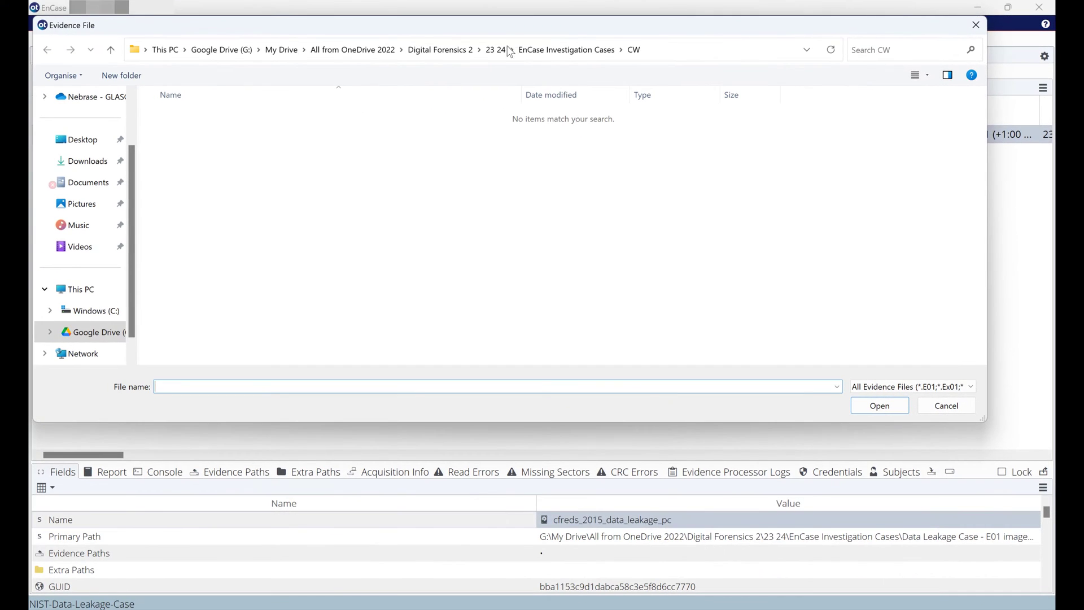
click(505, 50)
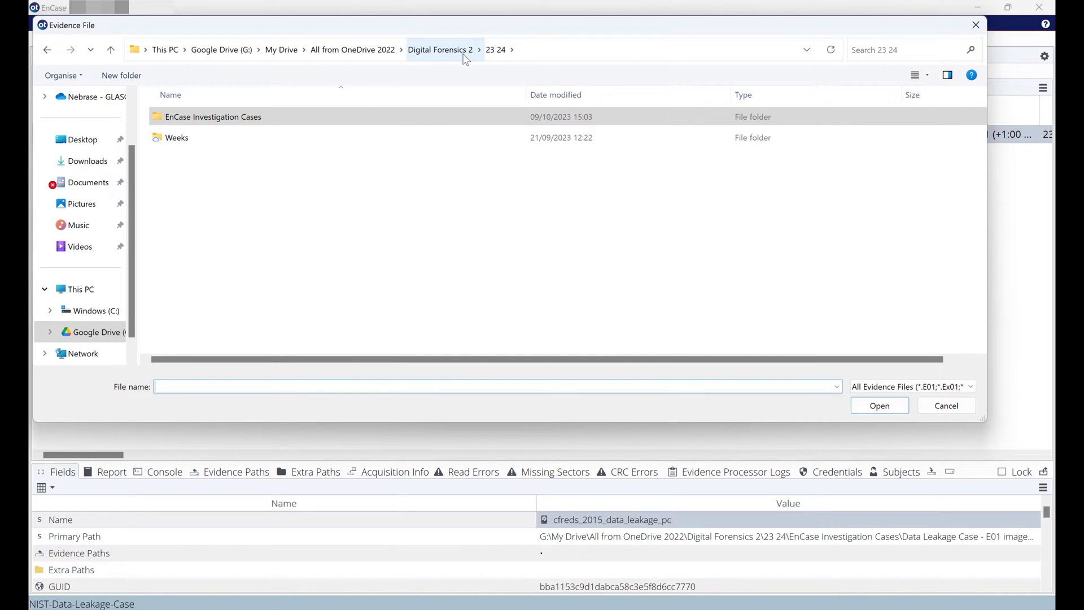
double_click(244, 120)
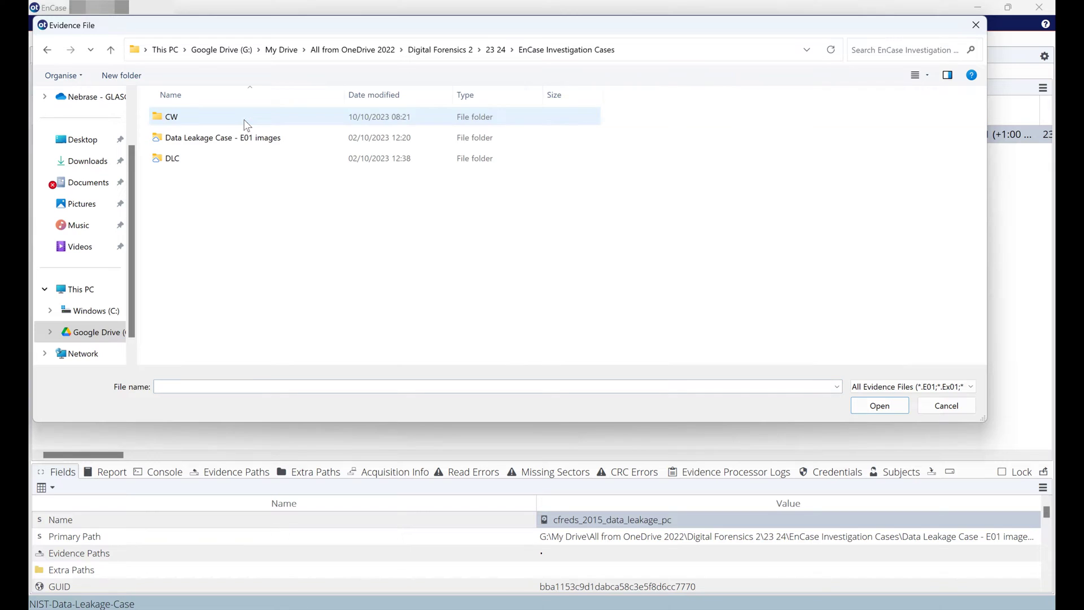
double_click(239, 141)
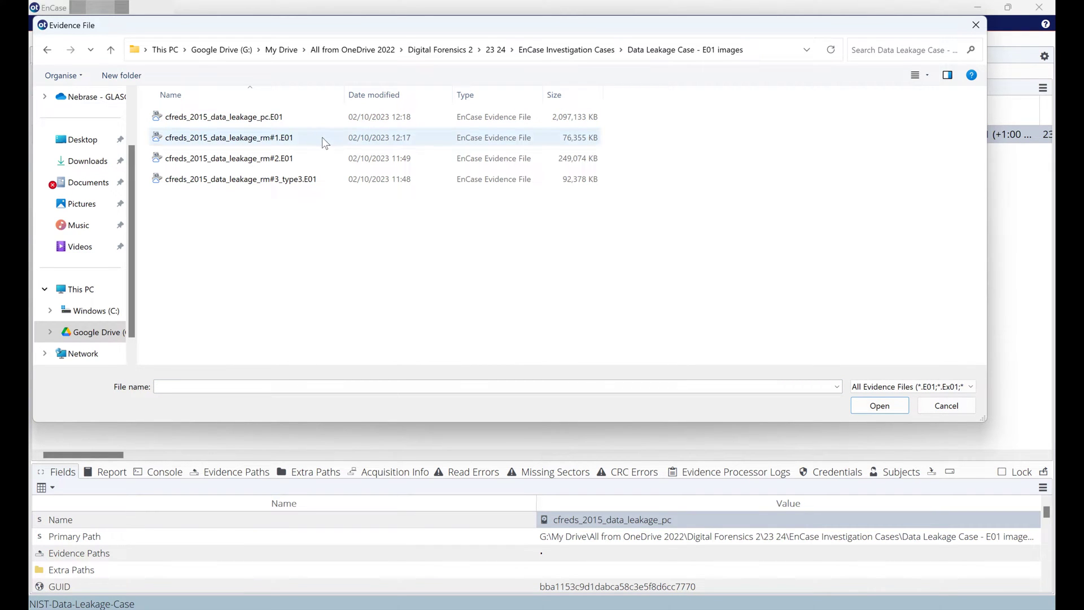
double_click(288, 140)
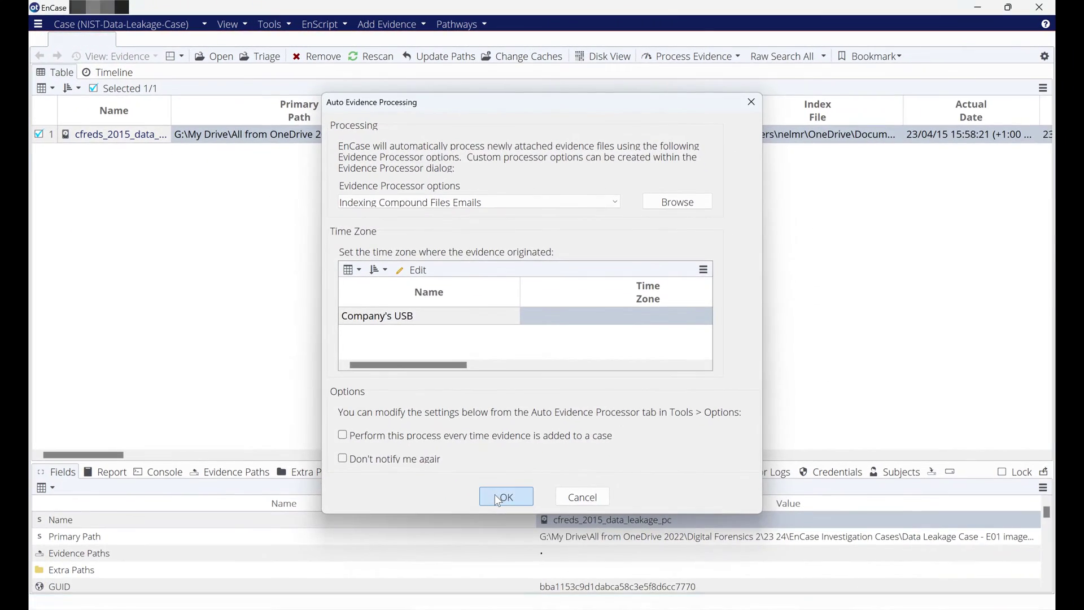
Confirm processing for Company's USB, then add the cfreds_2015_data_leakage_rm#2.E01 image
click(496, 494)
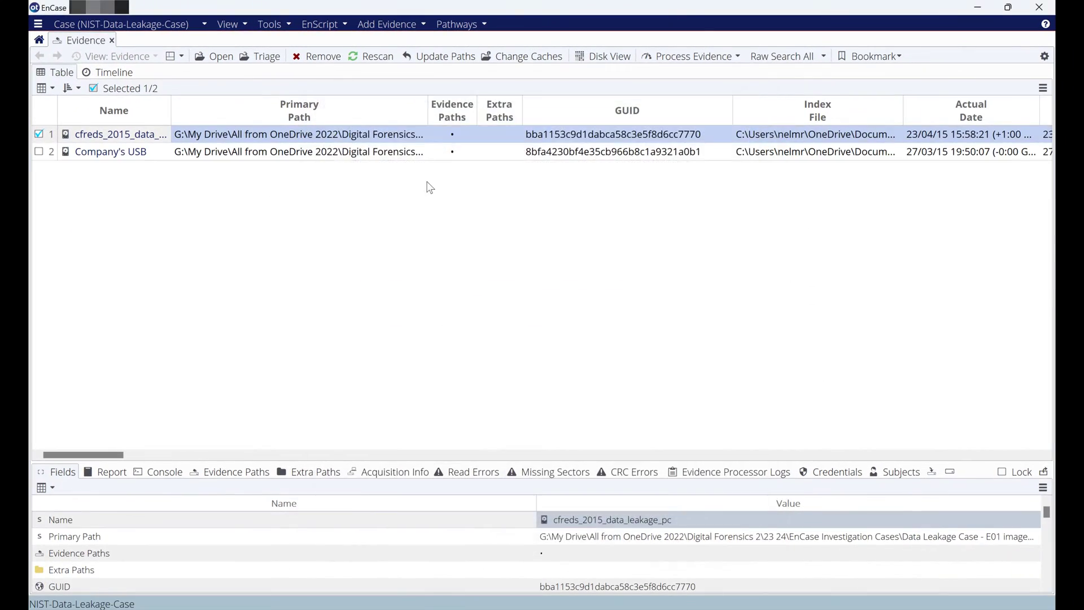
click(369, 25)
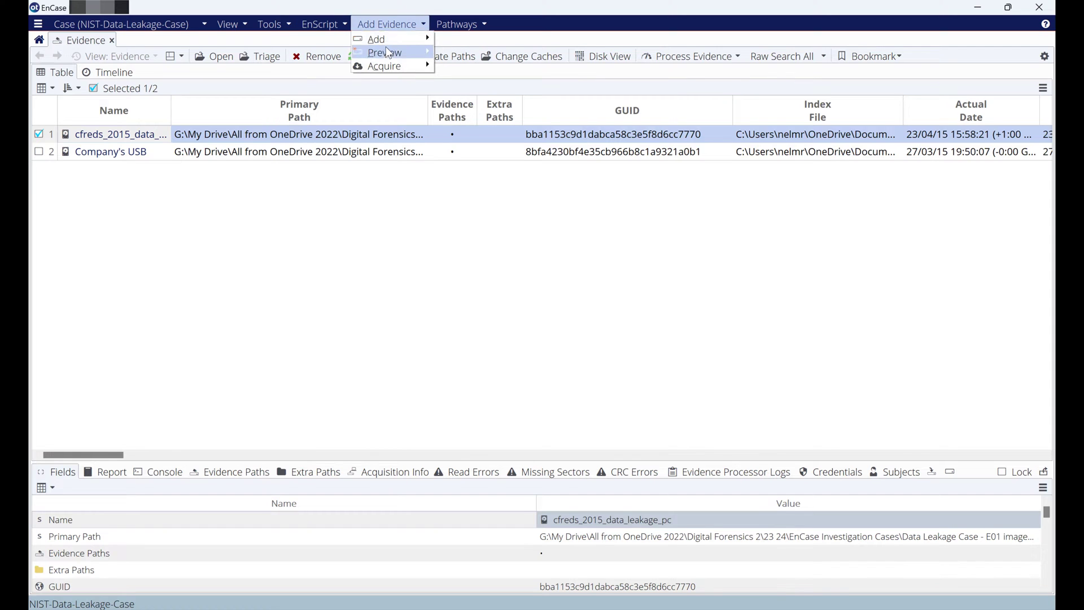
mouse_move(425, 40)
click(490, 51)
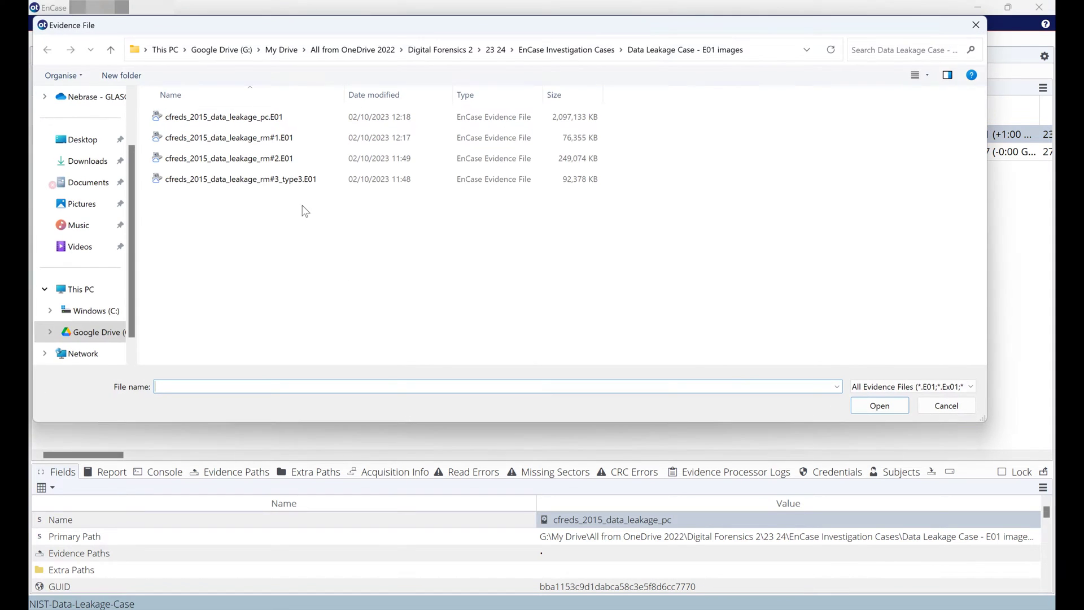
double_click(273, 158)
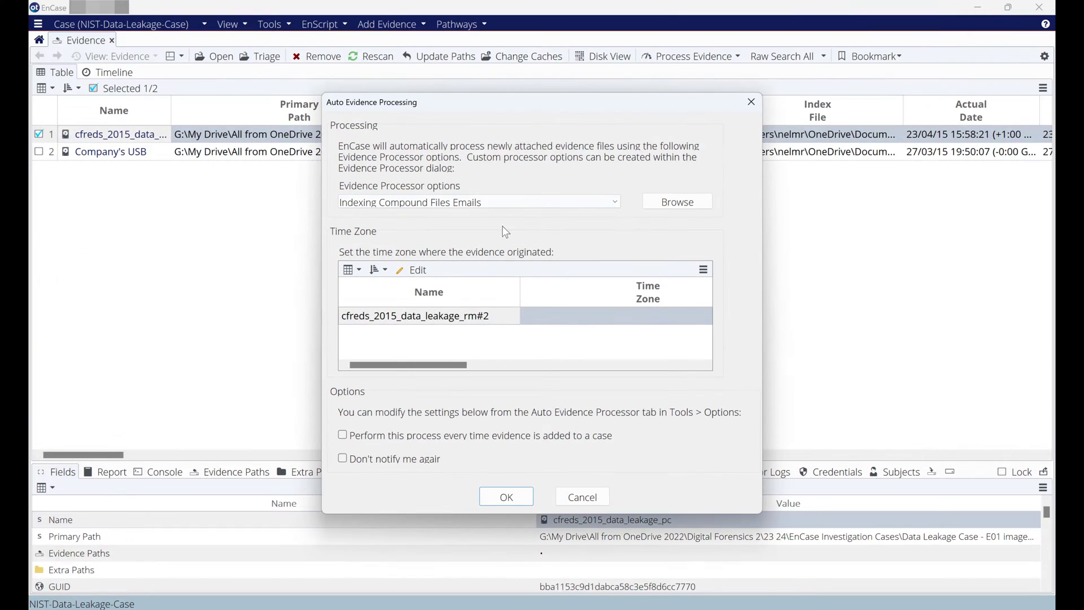
click(507, 497)
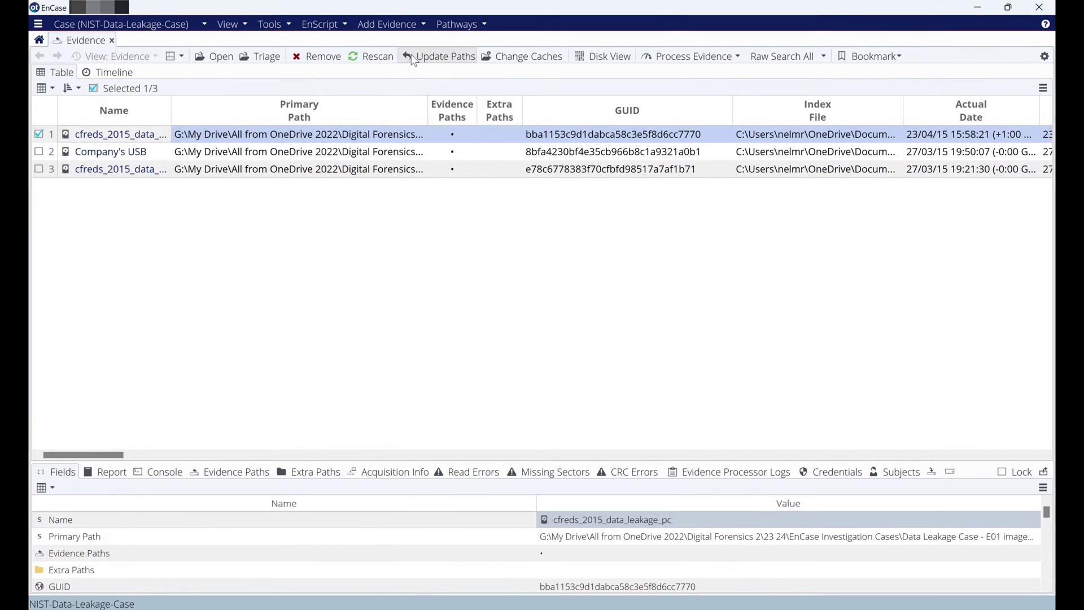
Add the cfreds_2015_data_leakage_rm#3_type3.E01 image with default processing settings
click(387, 24)
mouse_move(424, 38)
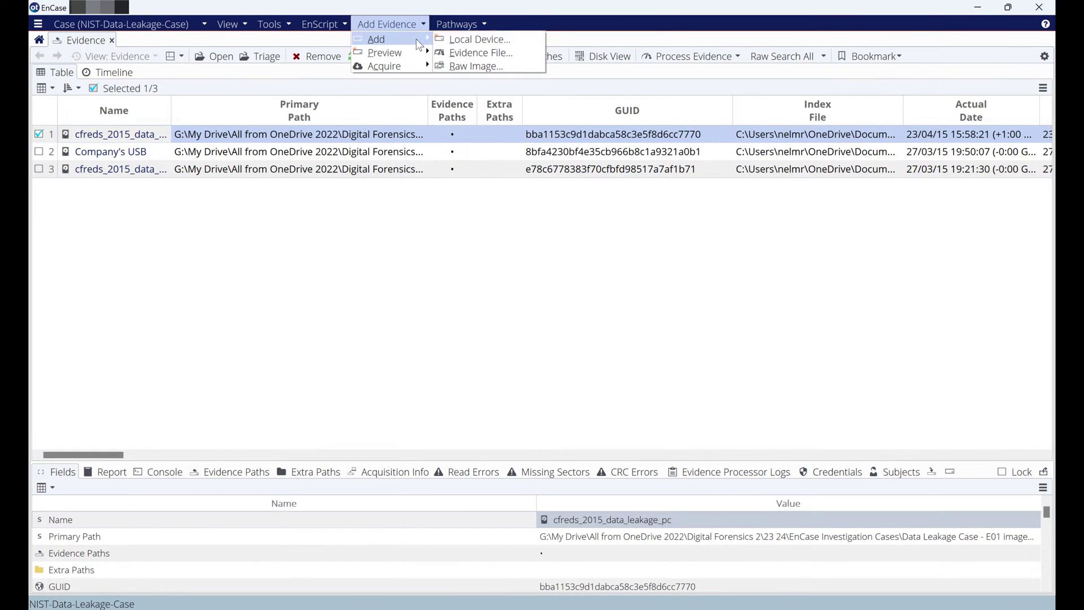
click(476, 54)
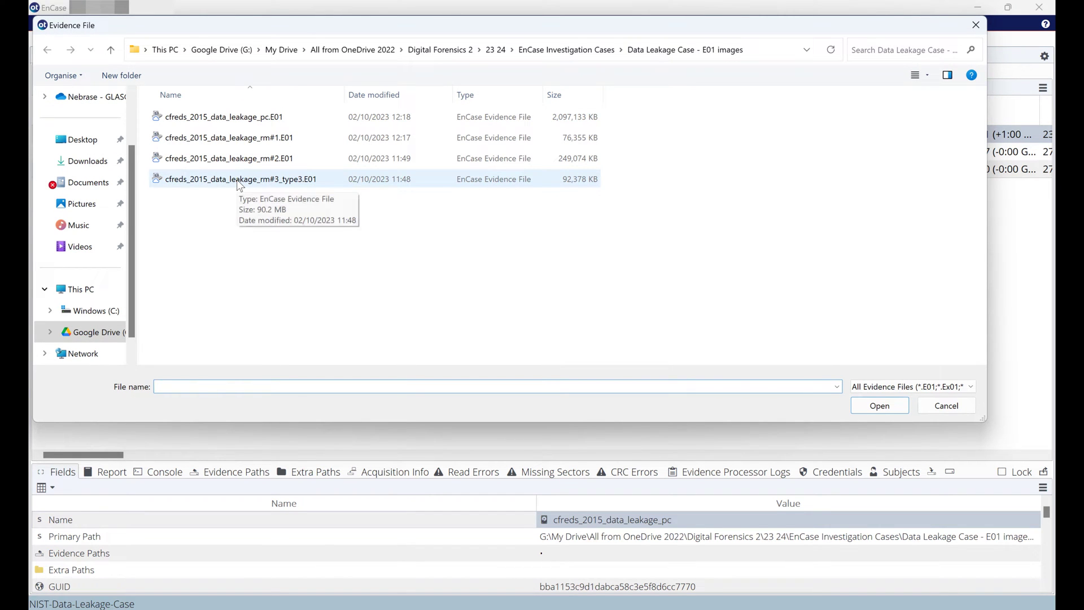
double_click(239, 182)
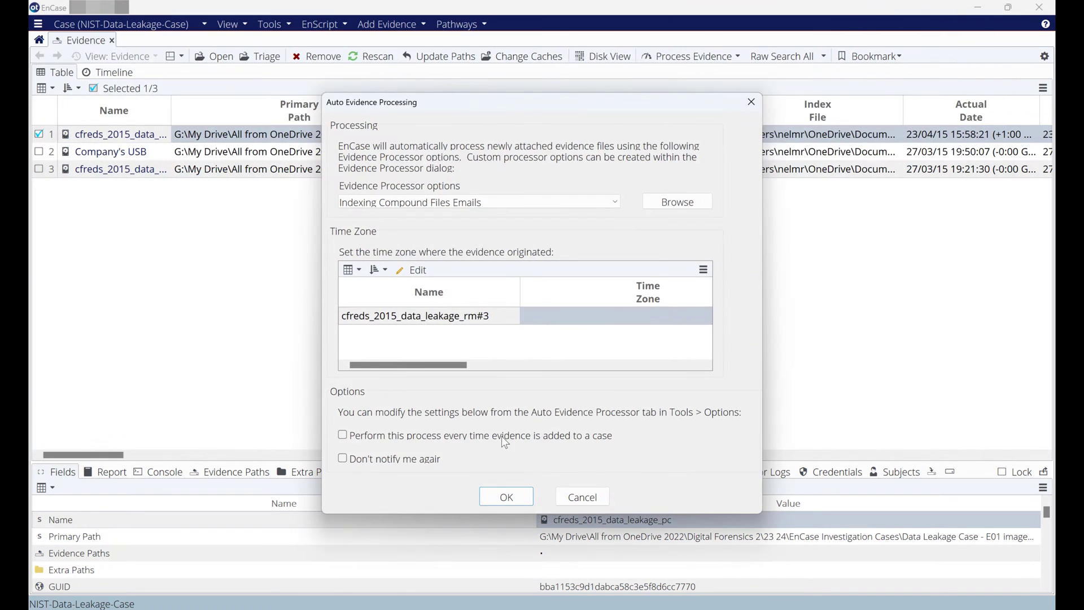
click(504, 493)
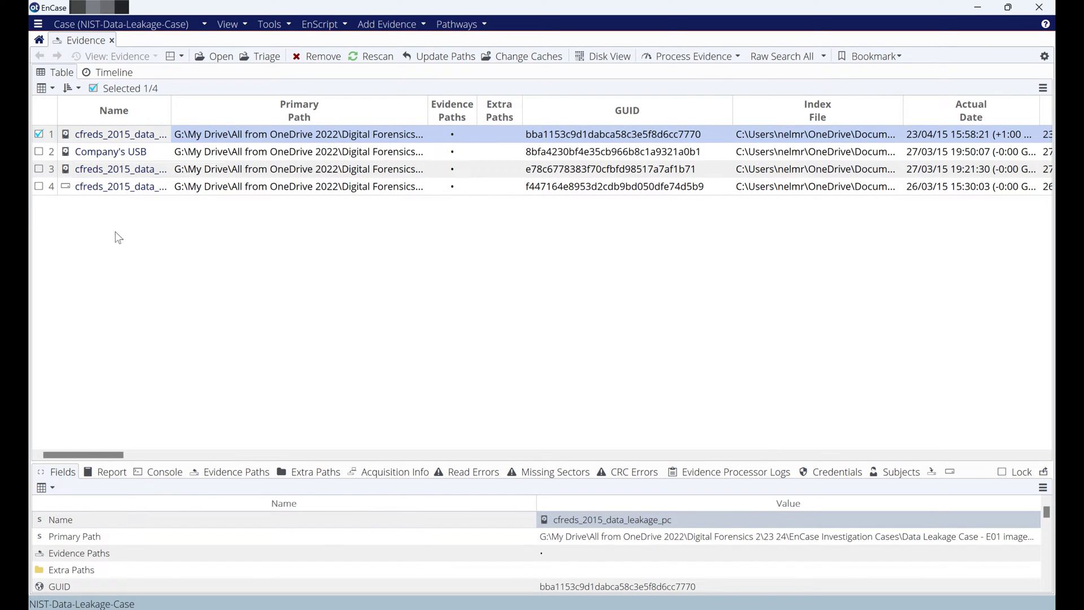
Select all four evidence items and open them
click(39, 152)
click(39, 169)
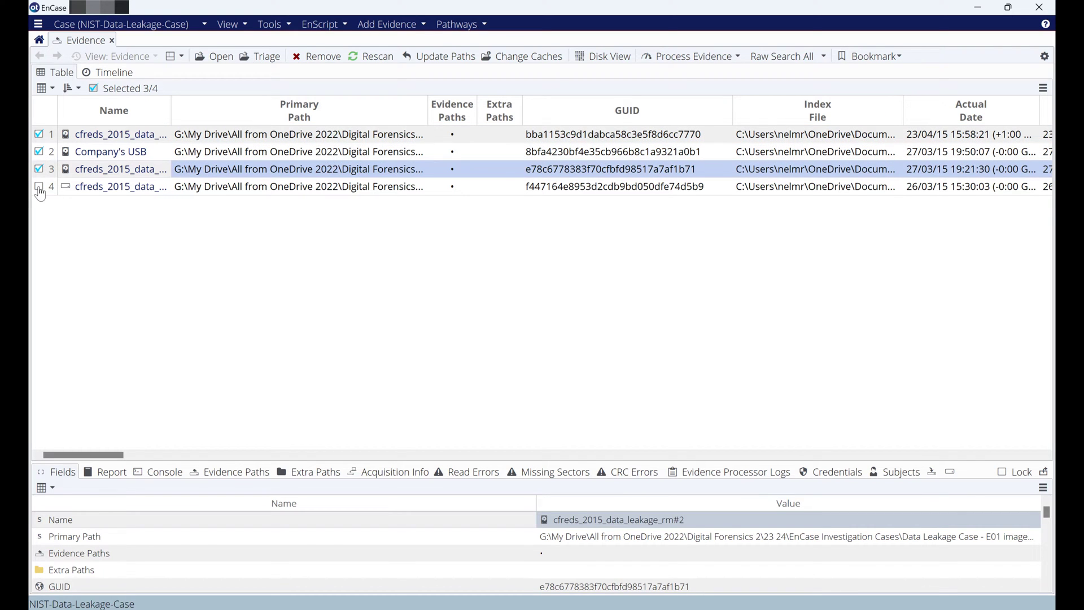
click(38, 186)
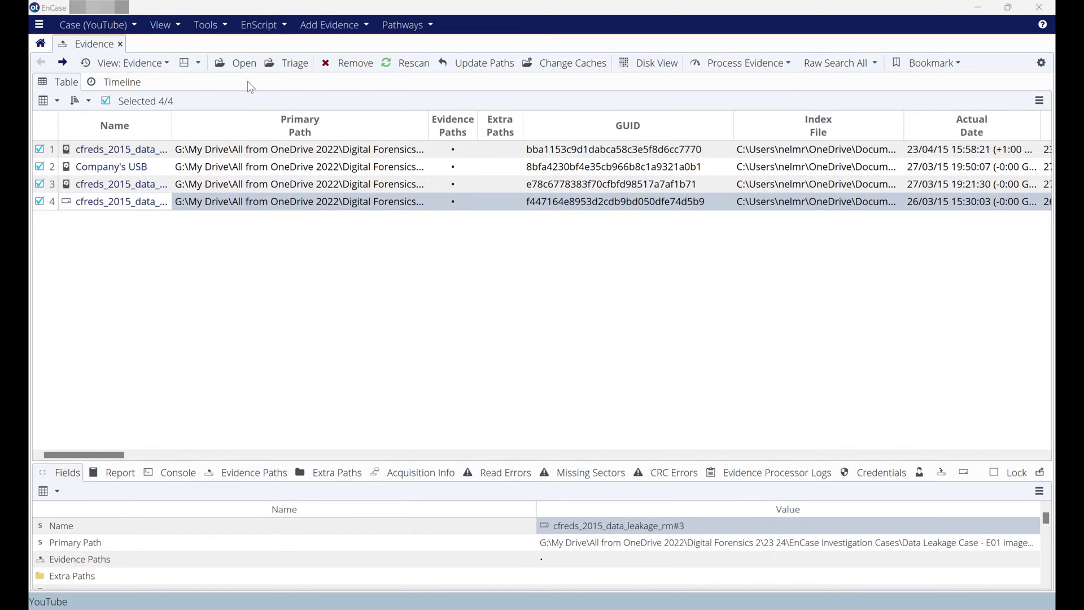
click(246, 69)
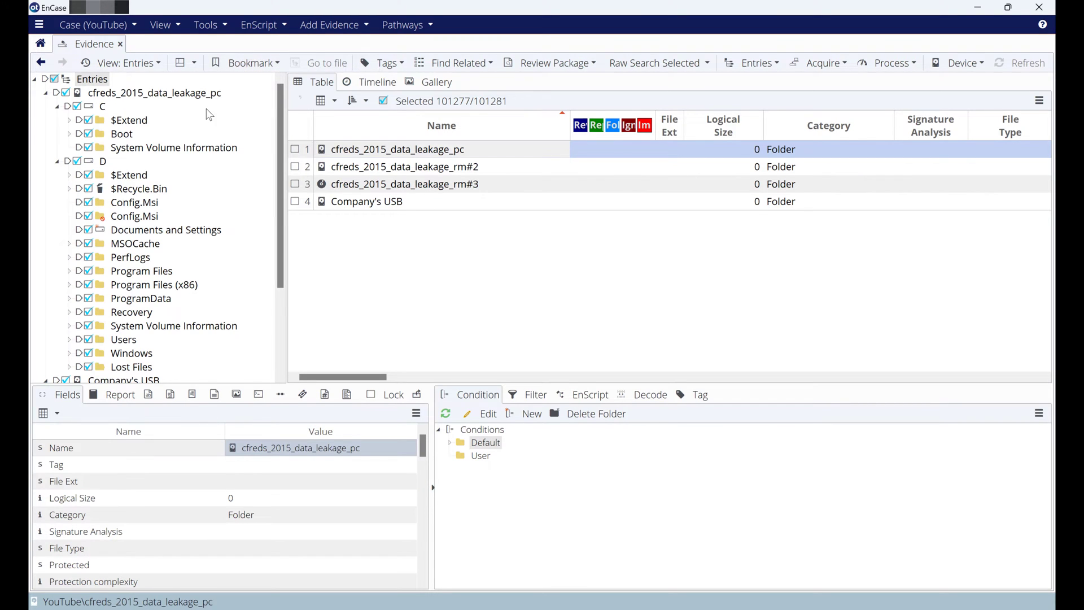
Select every entry and expand the tree to the pc image's C and D volumes
click(55, 79)
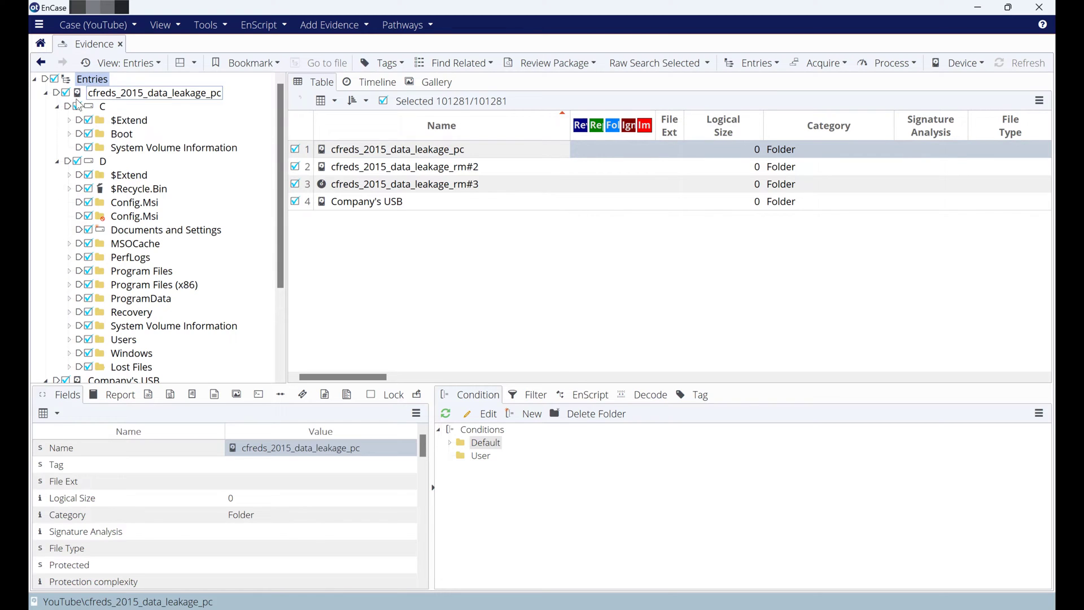
click(35, 80)
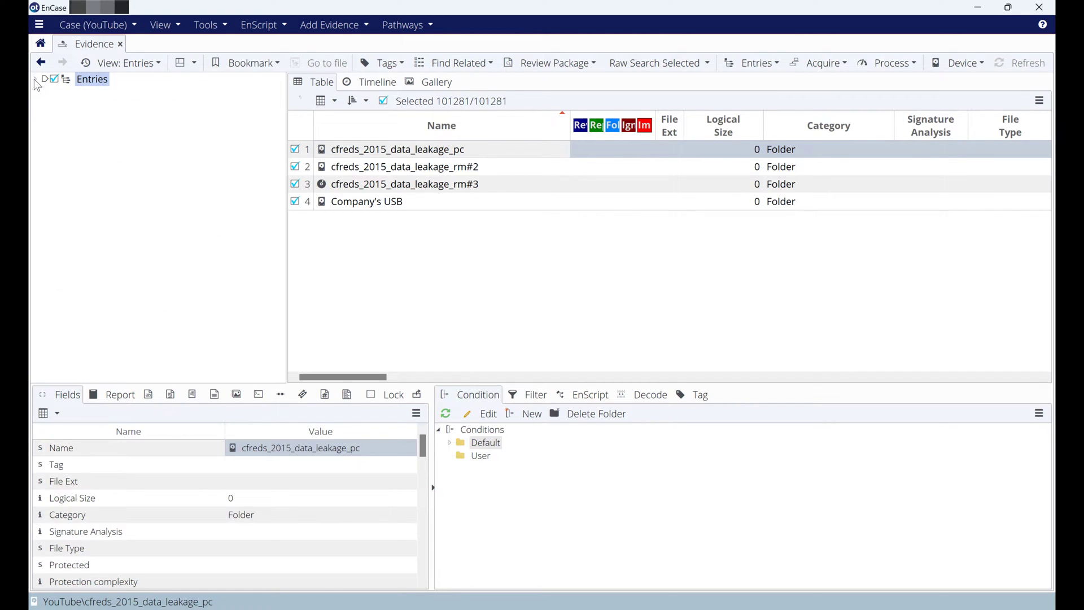
click(35, 80)
click(47, 92)
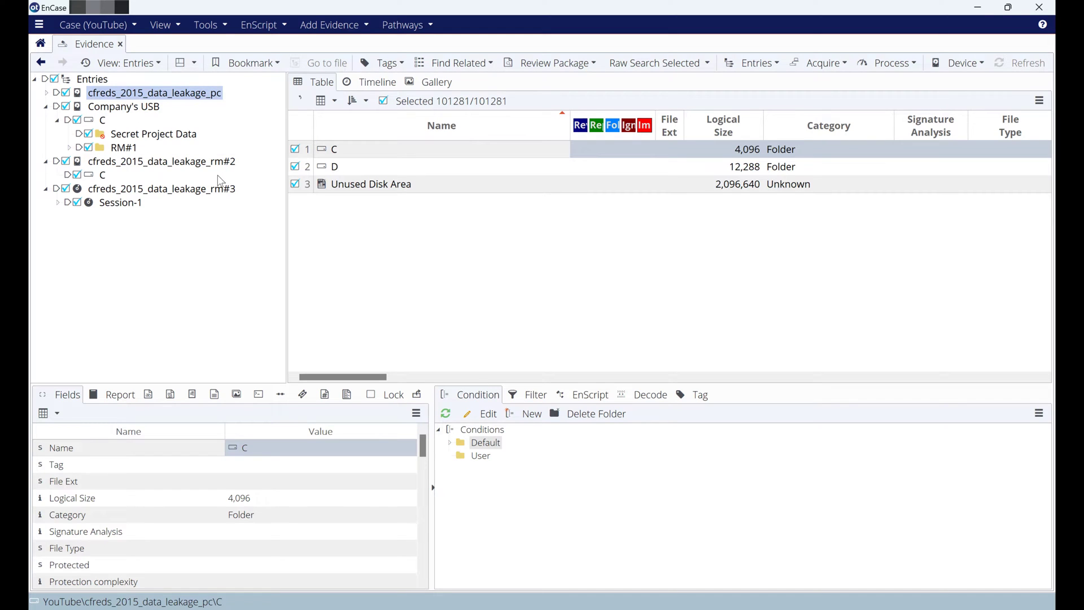
Begin a New Raw Search Selected on the selected evidence
click(631, 69)
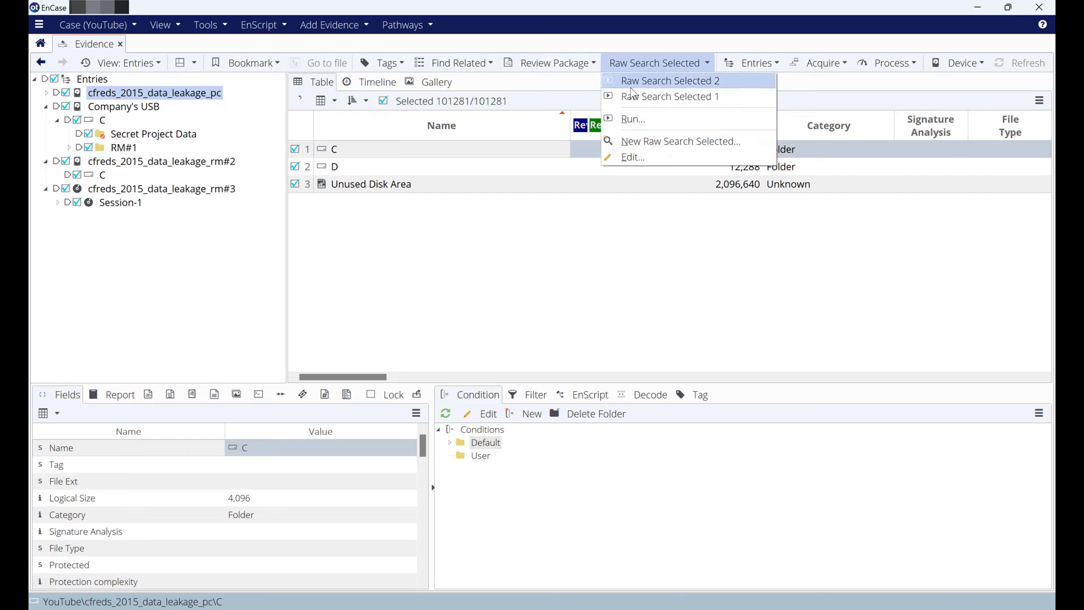
click(662, 144)
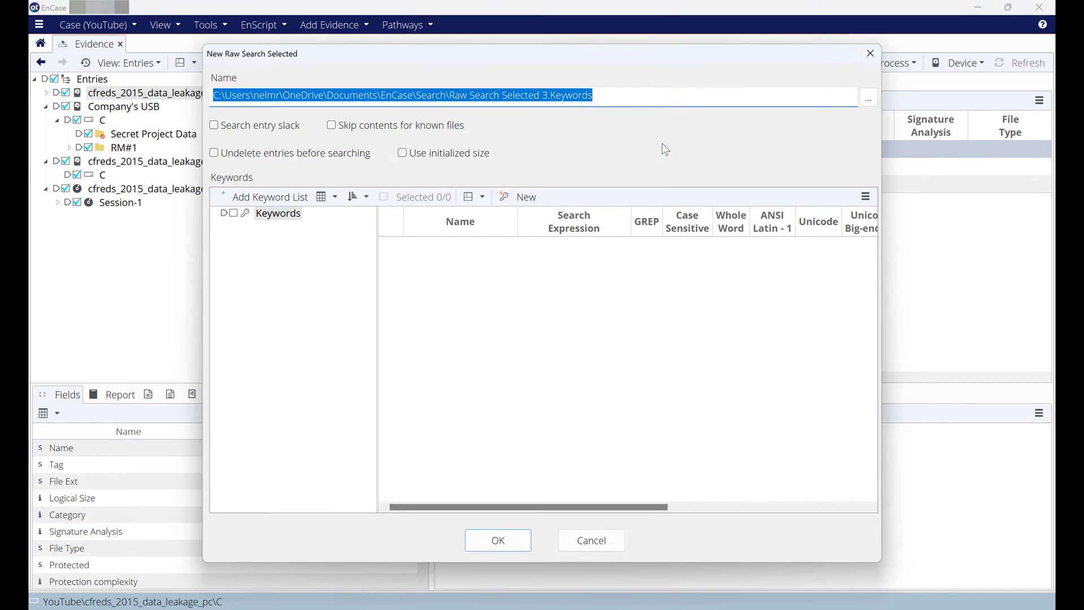
Paste the 14 keywords, secret through samples, into a keyword list and add it
click(268, 198)
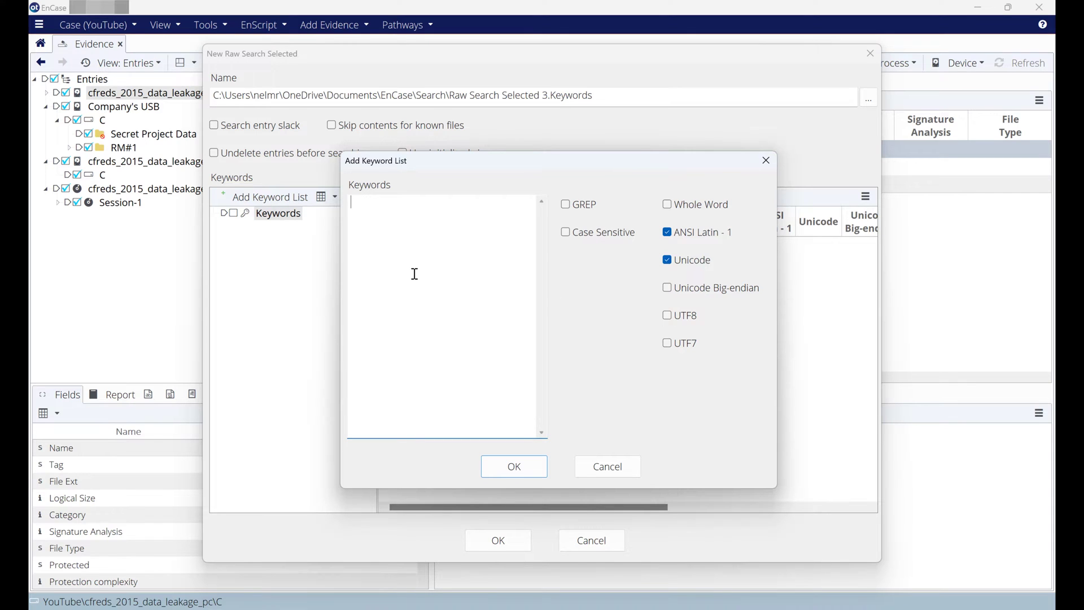
key(ctrl+v)
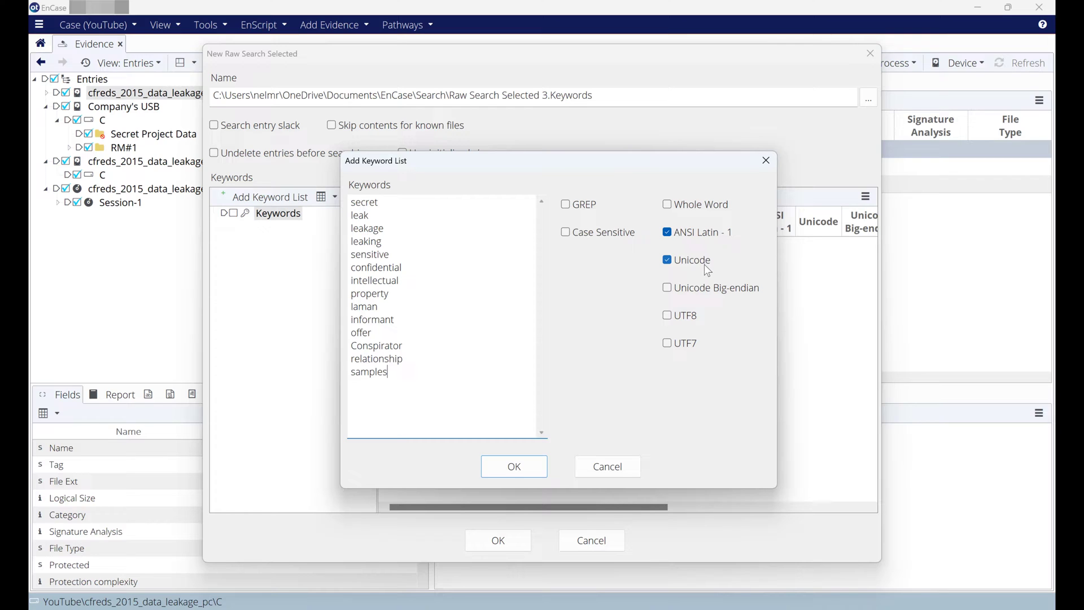
click(524, 467)
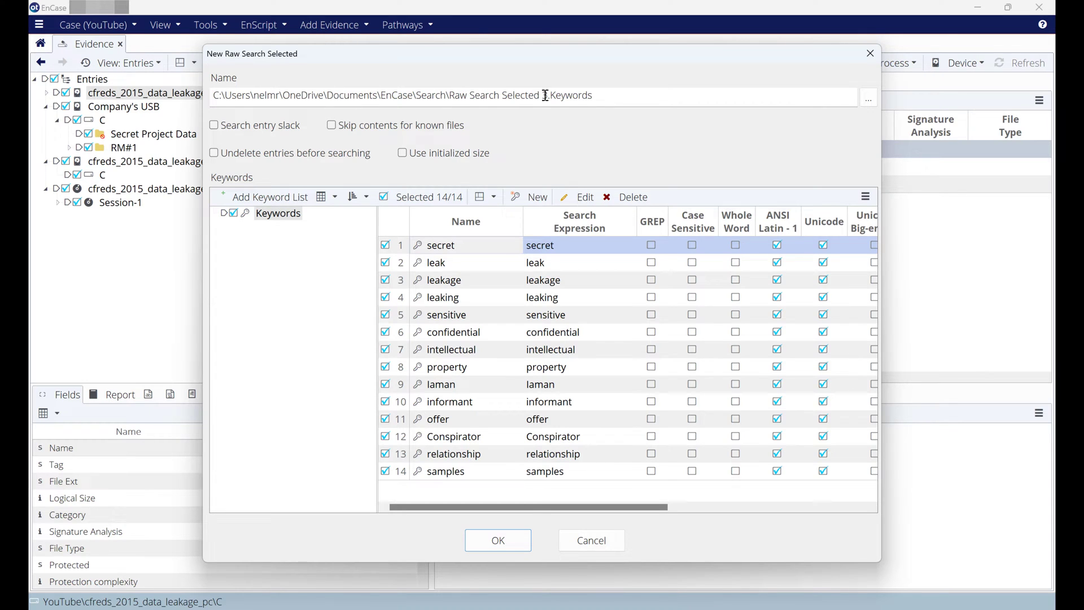
Save Raw Search Selected 3.Keywords on drive C and run the 14-keyword search
click(868, 99)
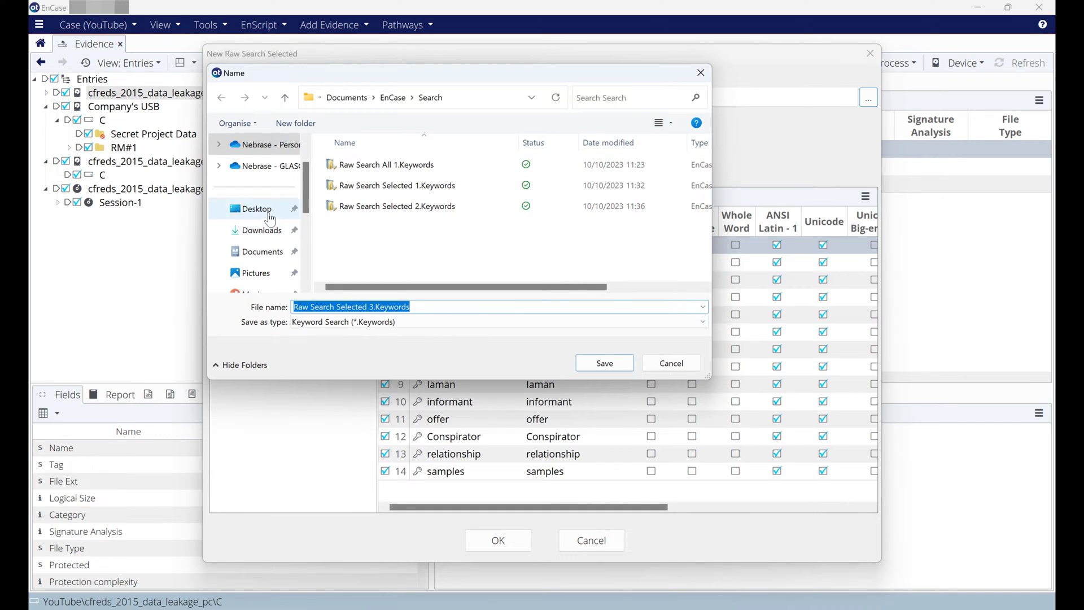
scroll(269, 226, down, 3)
click(267, 232)
click(607, 362)
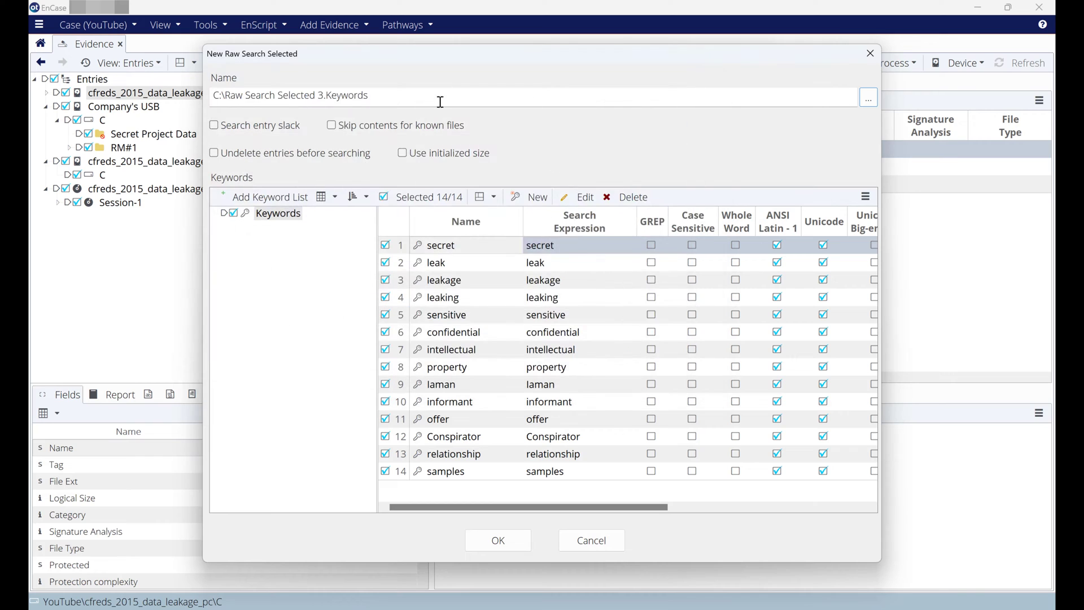
click(498, 544)
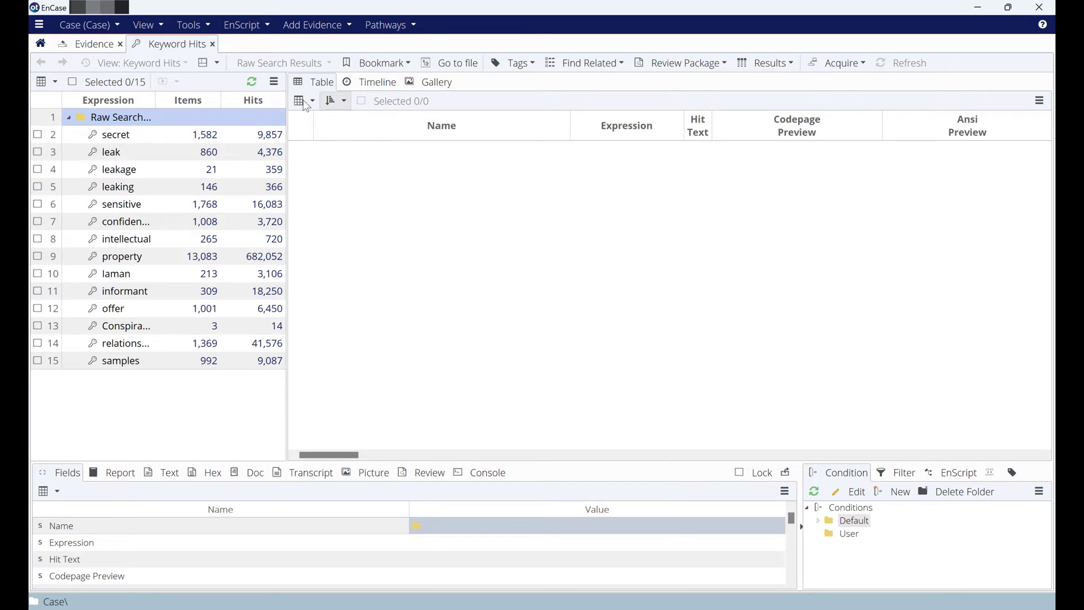
Reopen Keyword Hits from the View menu and widen the expression list to show Raw Search Selected 3's full keyword names
click(212, 45)
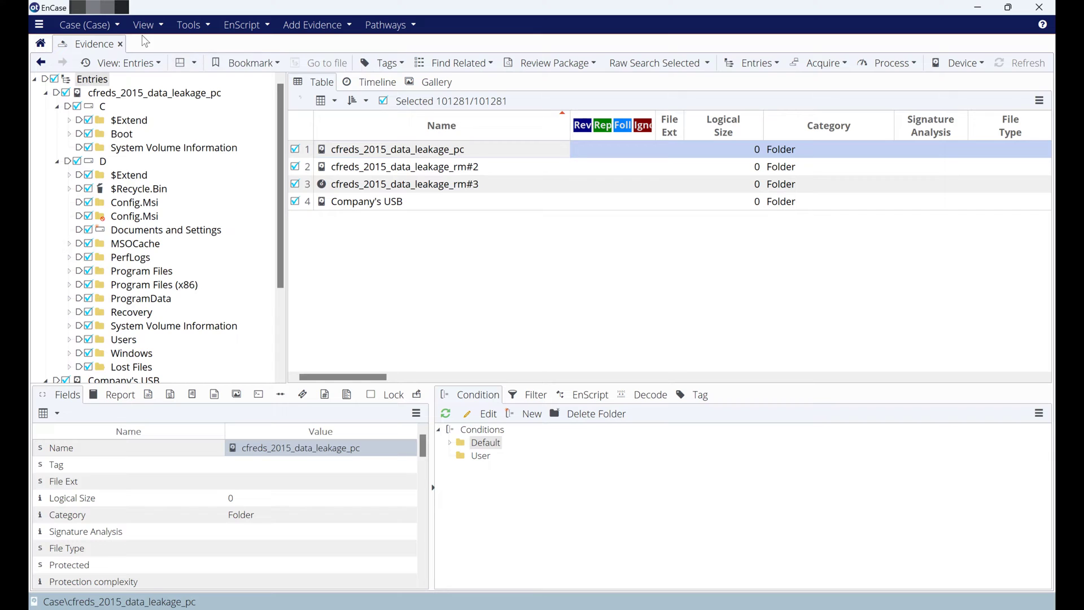
click(143, 25)
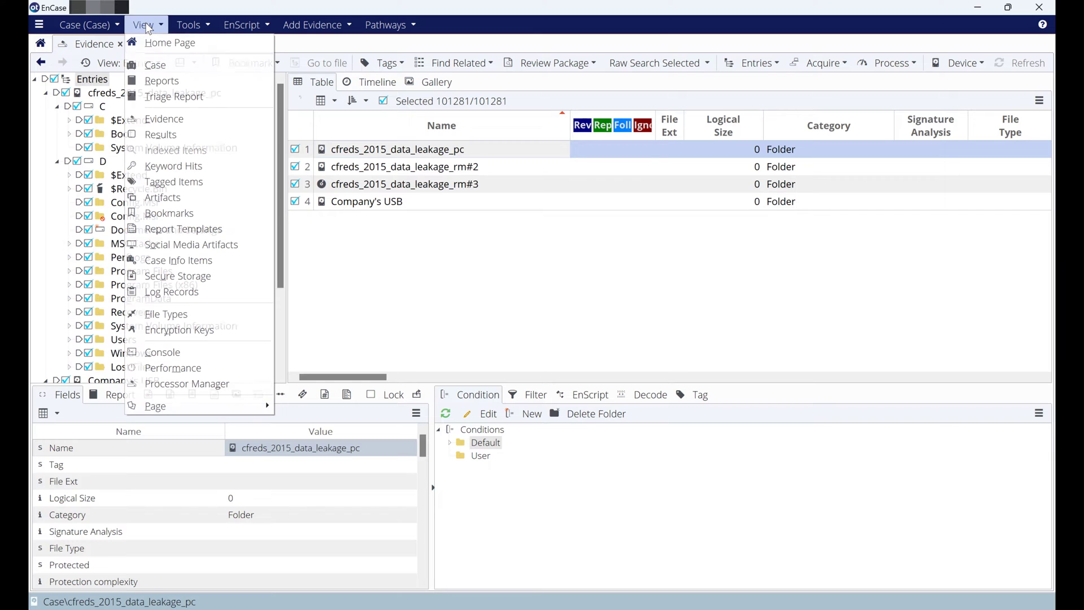
click(192, 166)
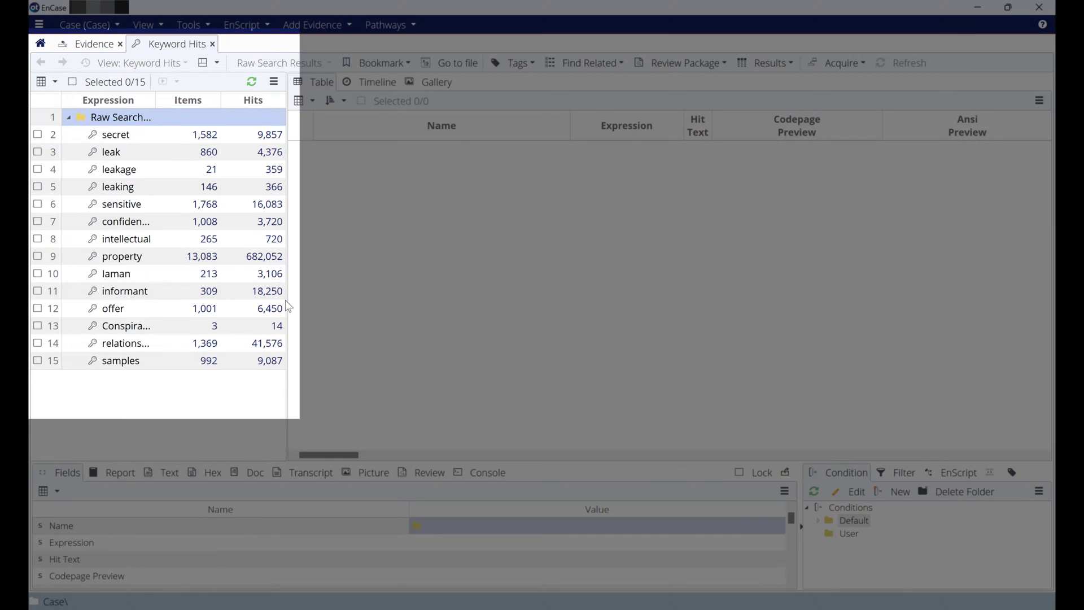
drag(287, 306, 414, 302)
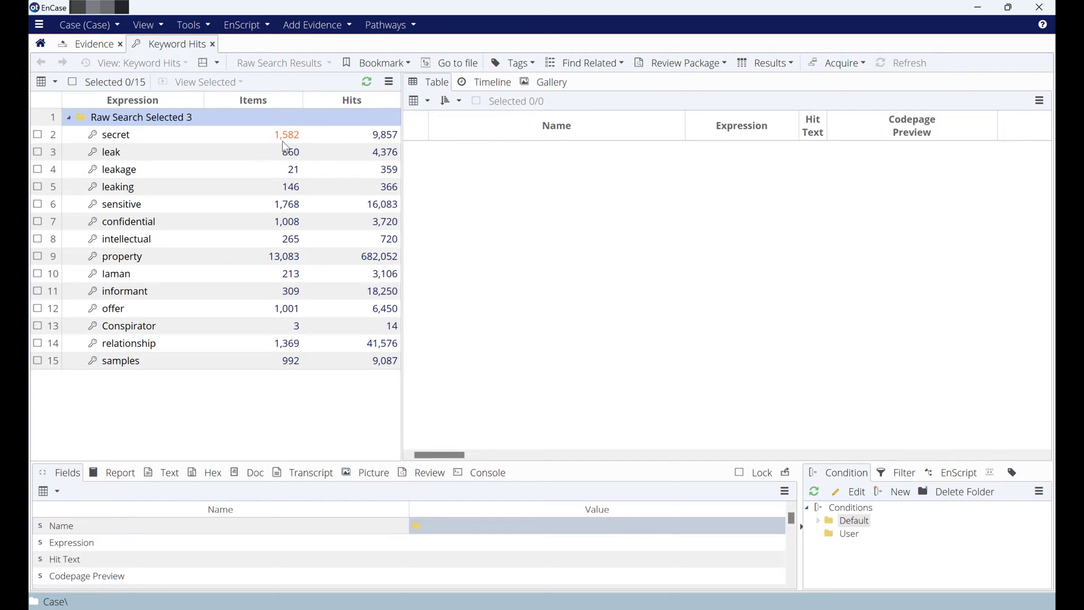
List the 1,582 items hit by 'secret' and preview [secret_project]_design_concept.ppt in the Doc view
click(283, 142)
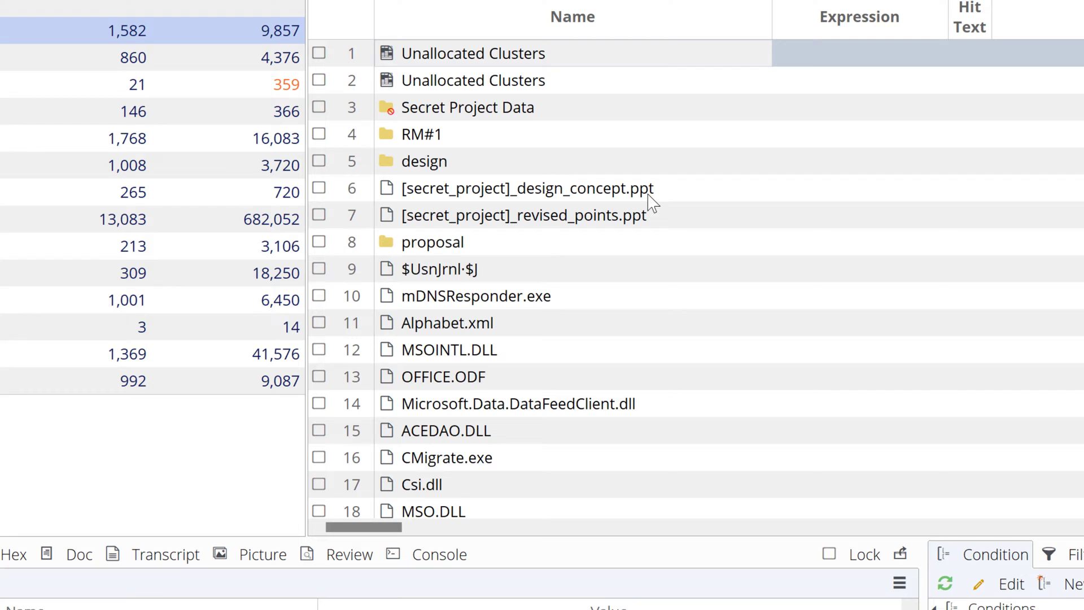
click(635, 193)
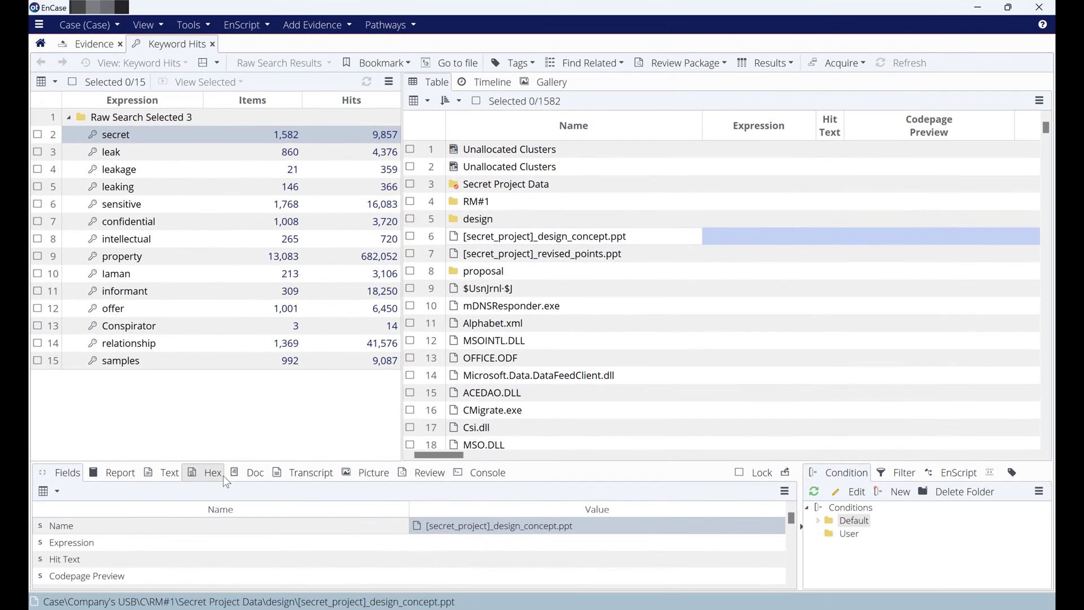
click(223, 487)
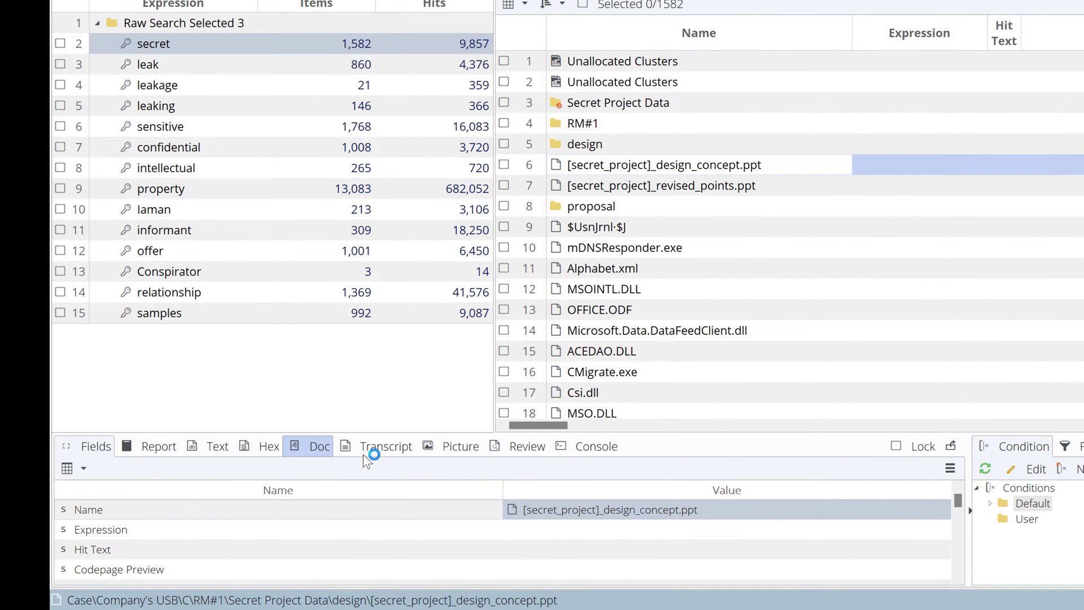
Enlarge the Doc pane to read the design concept slides, then restore the layout
drag(489, 434, 487, 215)
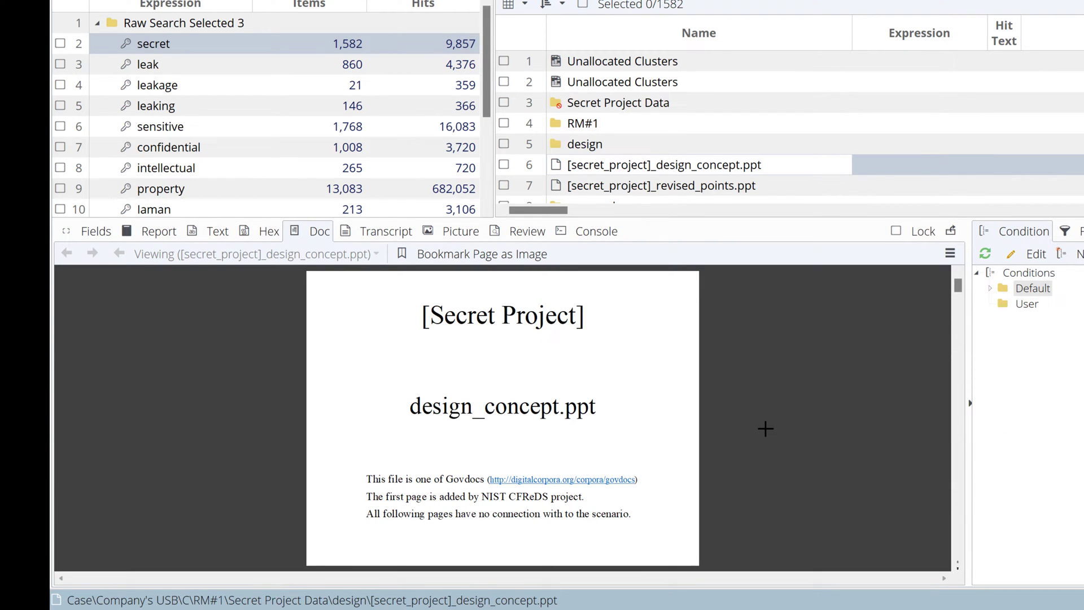
scroll(766, 427, down, 10)
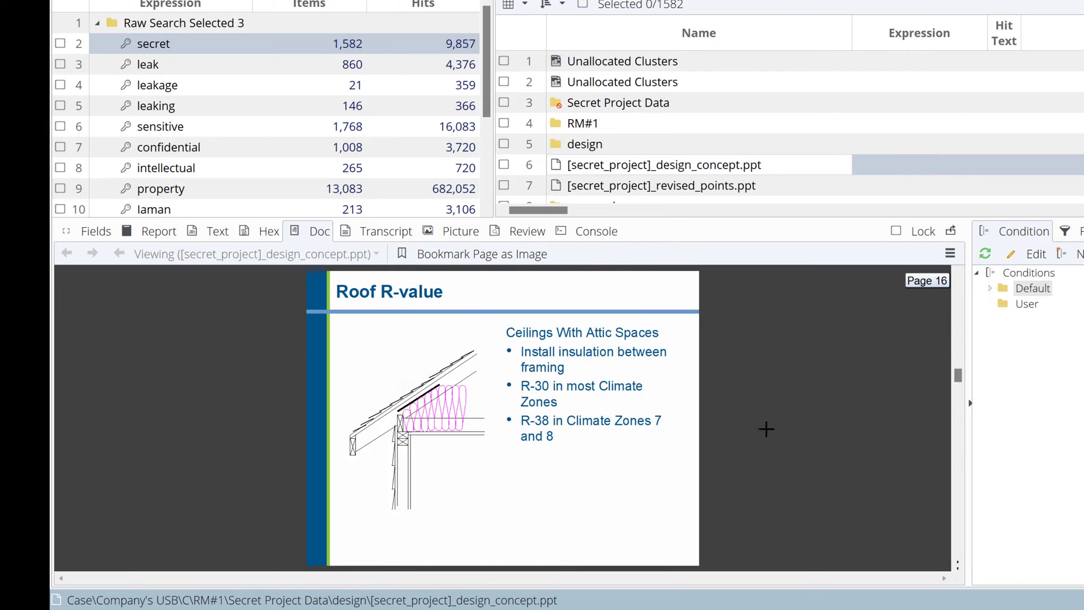
scroll(767, 435, up, 10)
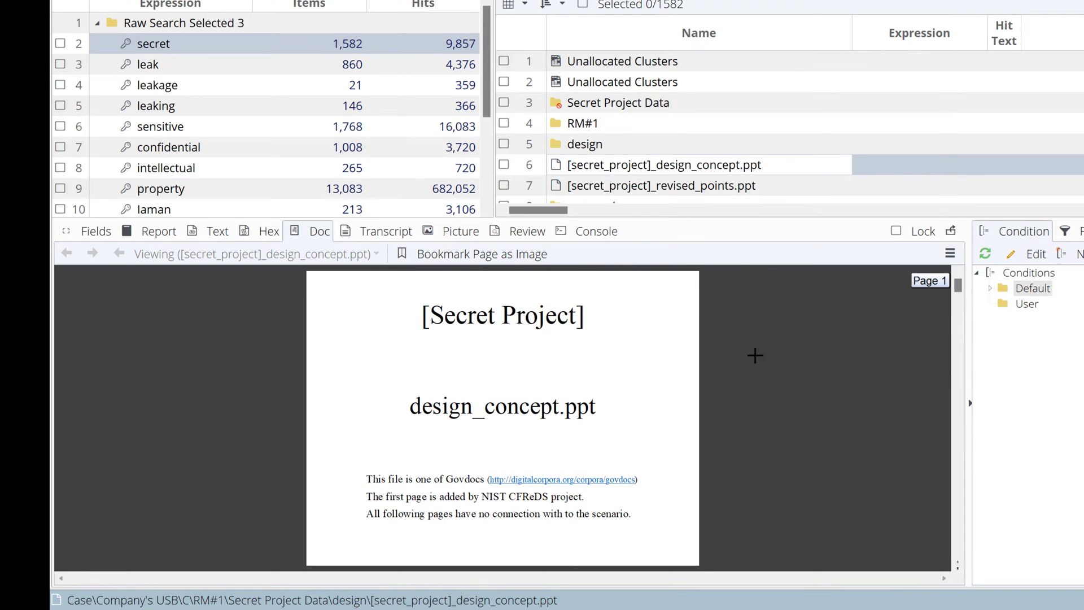
drag(733, 218, 734, 324)
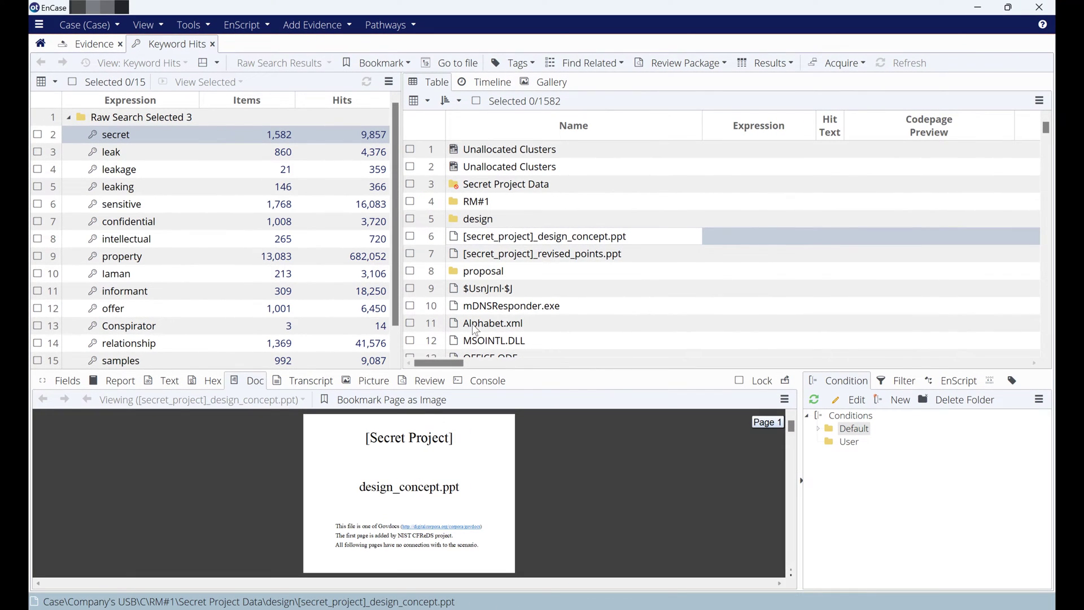
Scroll the hits table to the Item Path column, confirming Company's USB RM#1\Secret Project Data
mouse_move(442, 364)
mouse_down()
mouse_move(586, 374)
mouse_move(608, 366)
mouse_up()
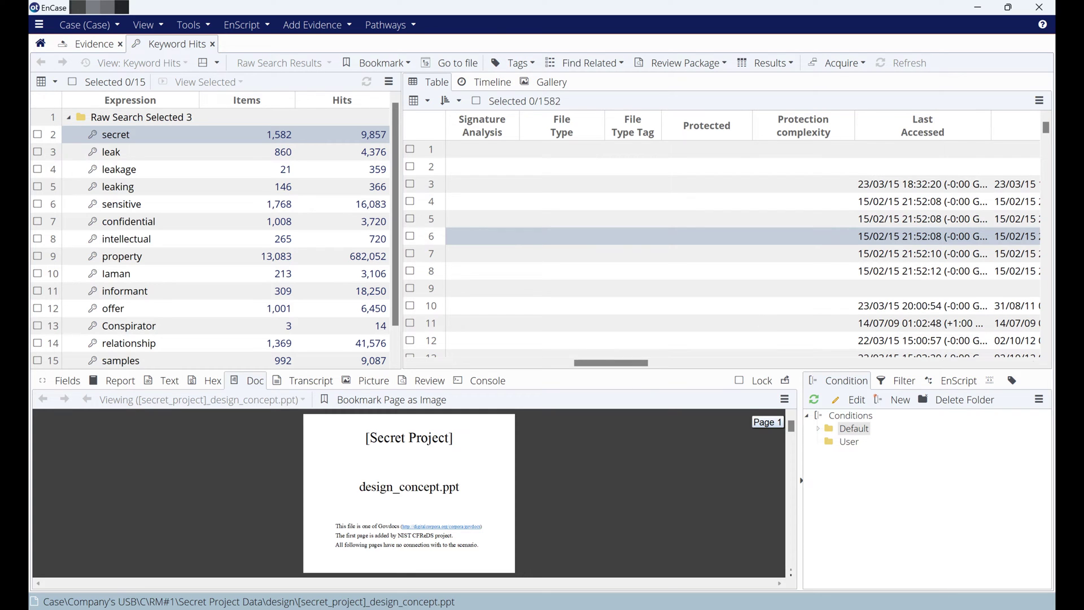
mouse_move(644, 364)
mouse_down()
mouse_move(733, 352)
mouse_move(685, 356)
mouse_move(671, 369)
mouse_move(791, 367)
mouse_move(841, 389)
mouse_up()
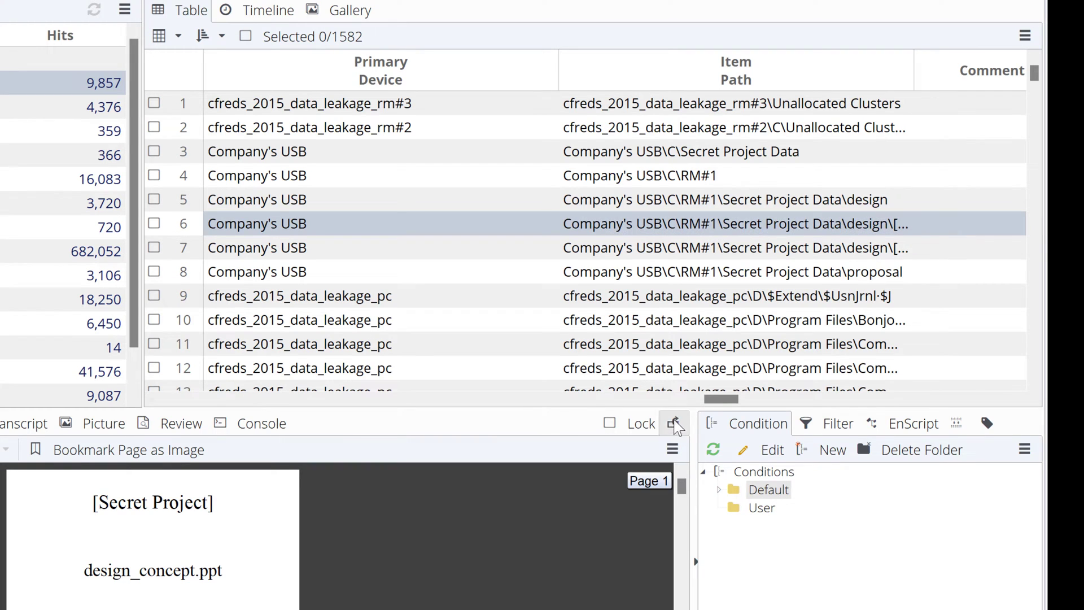
drag(721, 400, 170, 431)
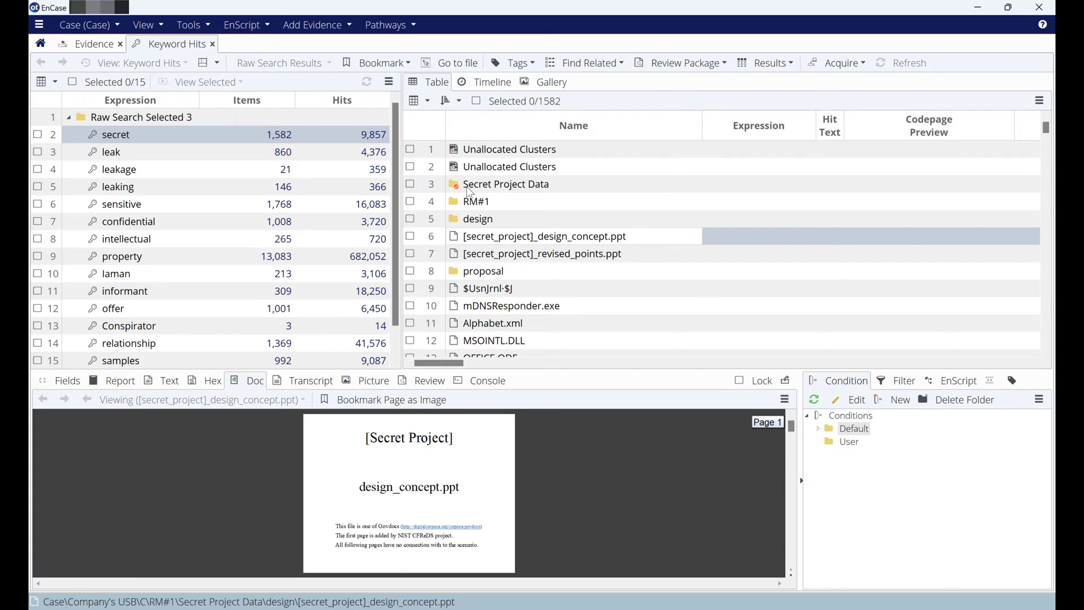
Jump to the hit in Evidence and open RM#1\Secret Project Data\proposal with its three .docx files
double_click(469, 191)
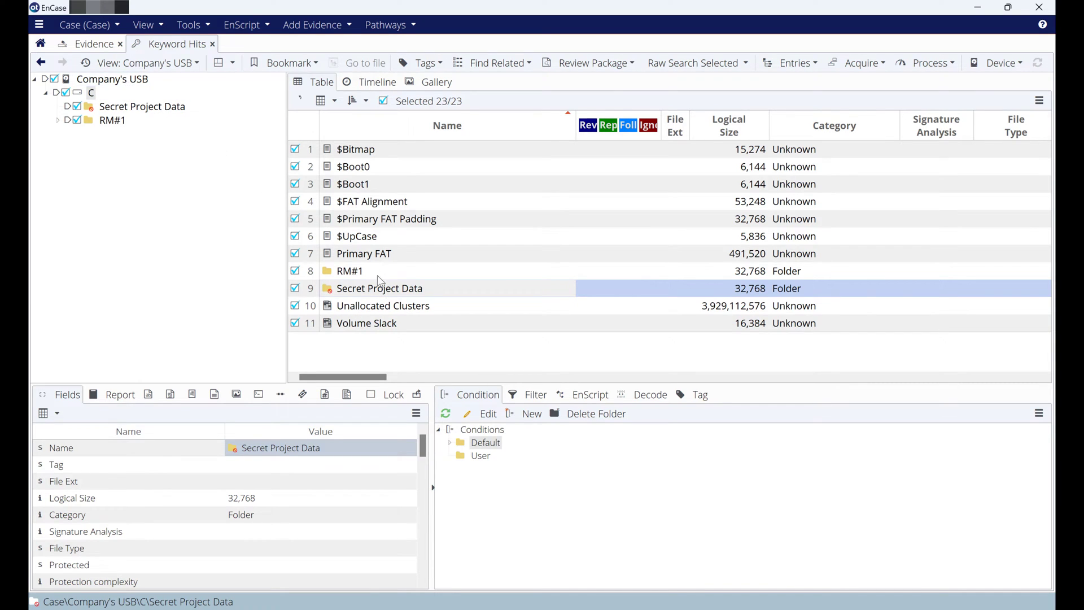
double_click(382, 292)
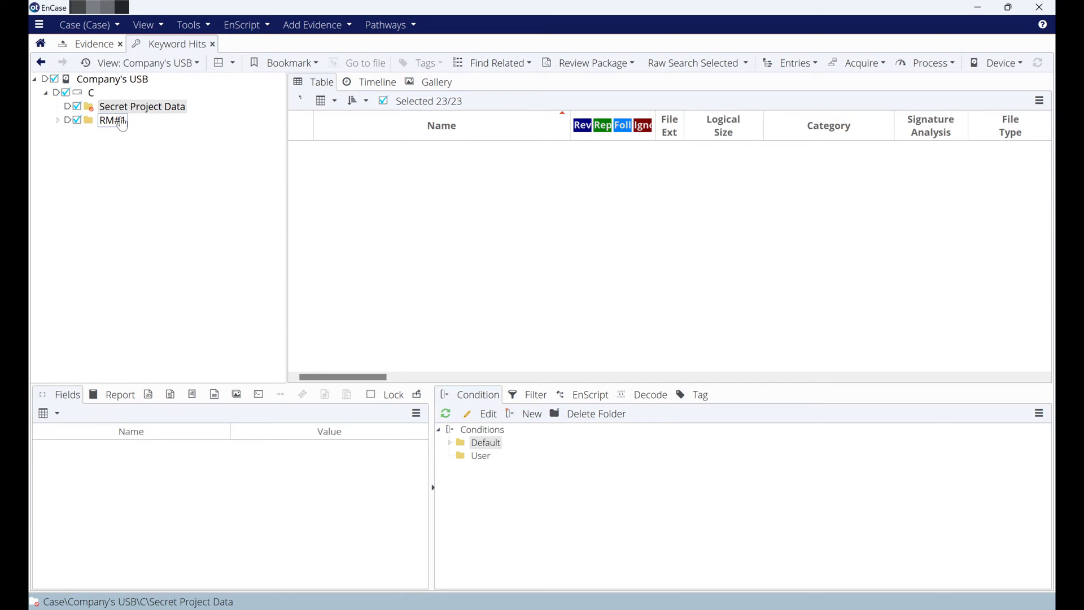
click(112, 120)
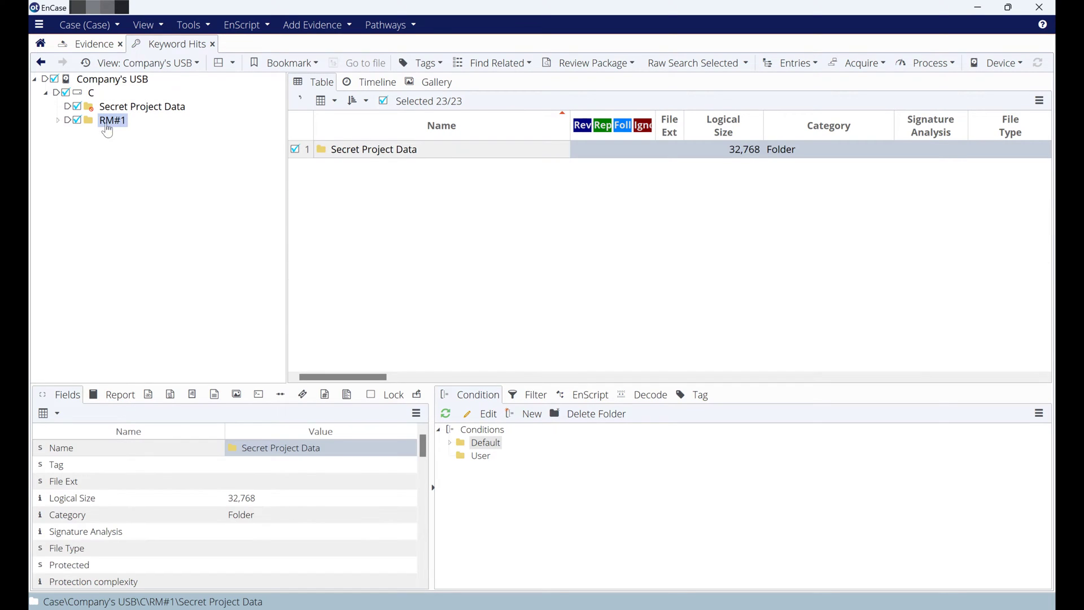
click(57, 120)
click(145, 135)
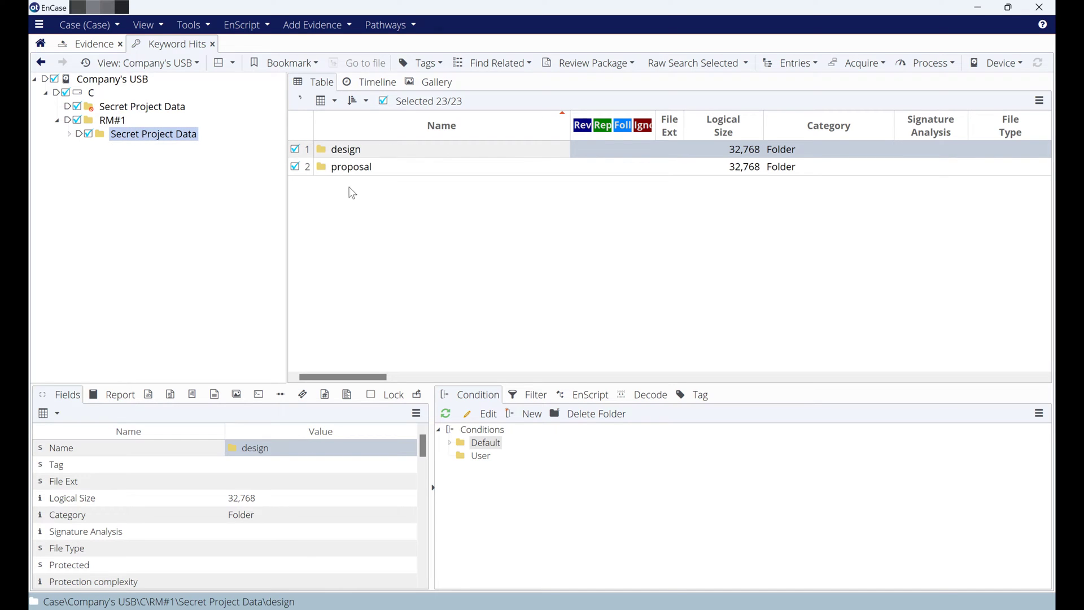
double_click(346, 166)
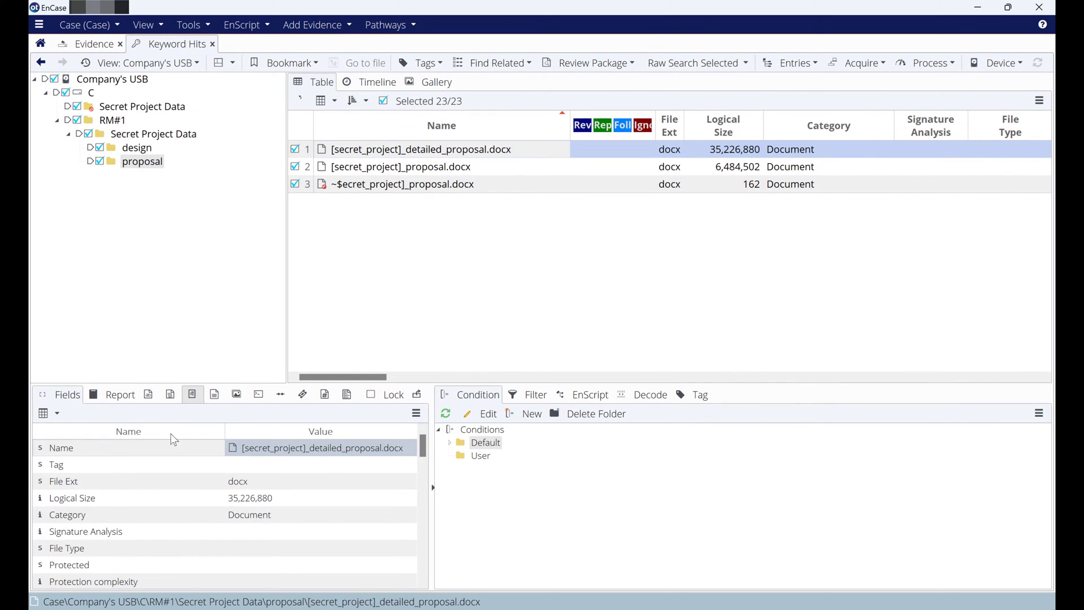
Preview [secret_project]_detailed_proposal.docx and read its CAMEO proposal marked INCOMPLETE ROUGH DRAFT
click(192, 394)
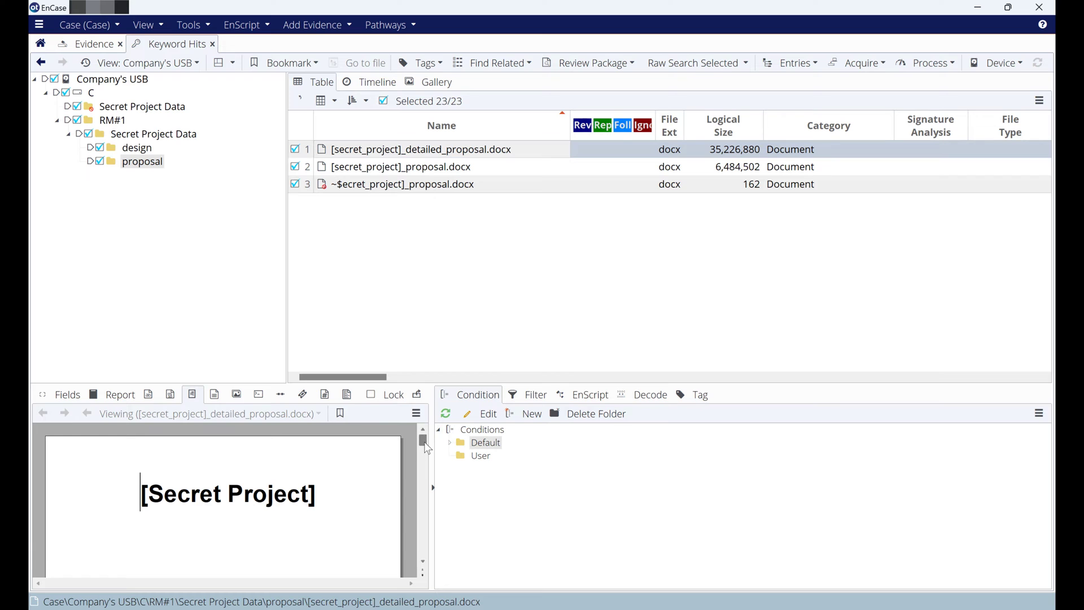
scroll(424, 450, down, 3)
scroll(424, 496, down, 5)
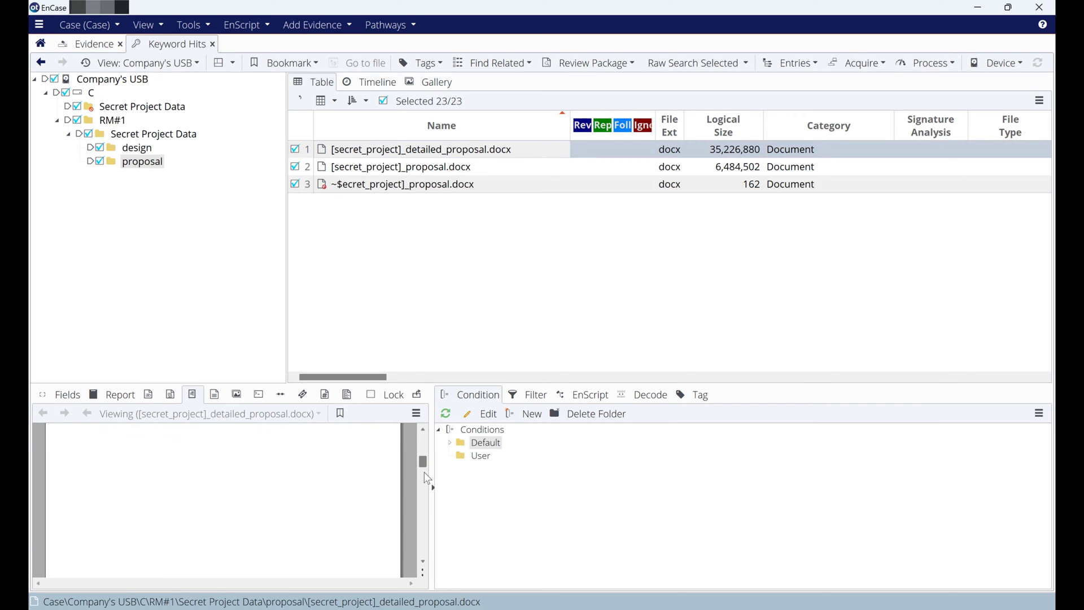
scroll(421, 508, up, 5)
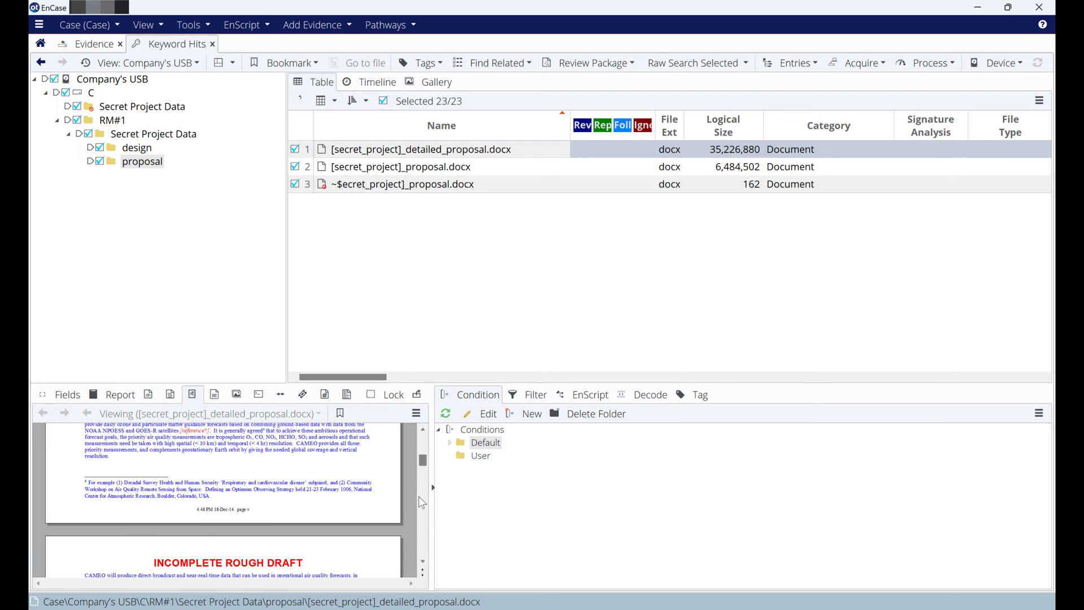
scroll(421, 502, up, 3)
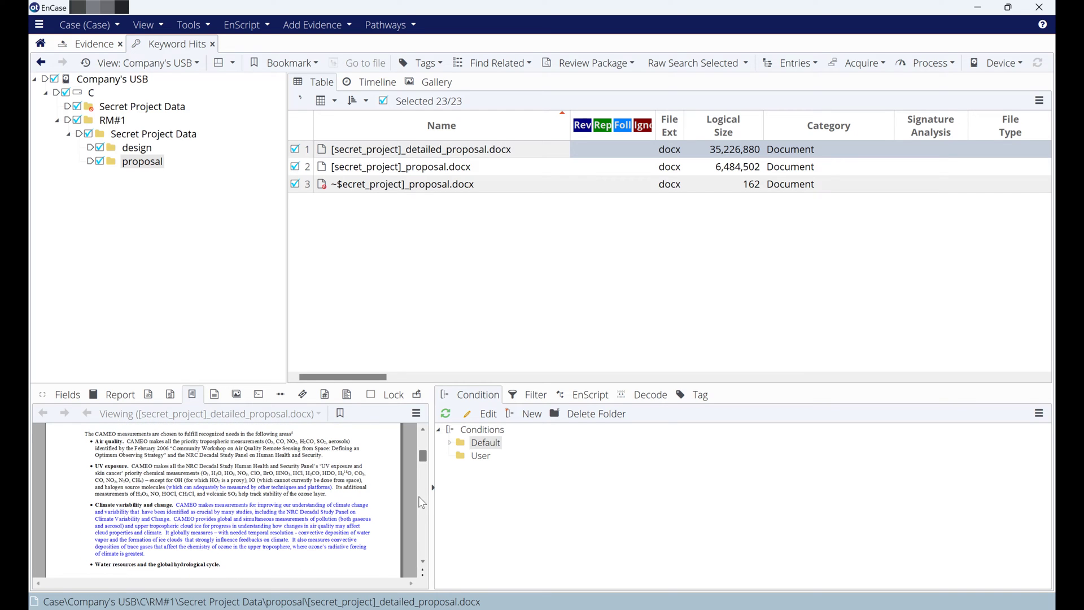